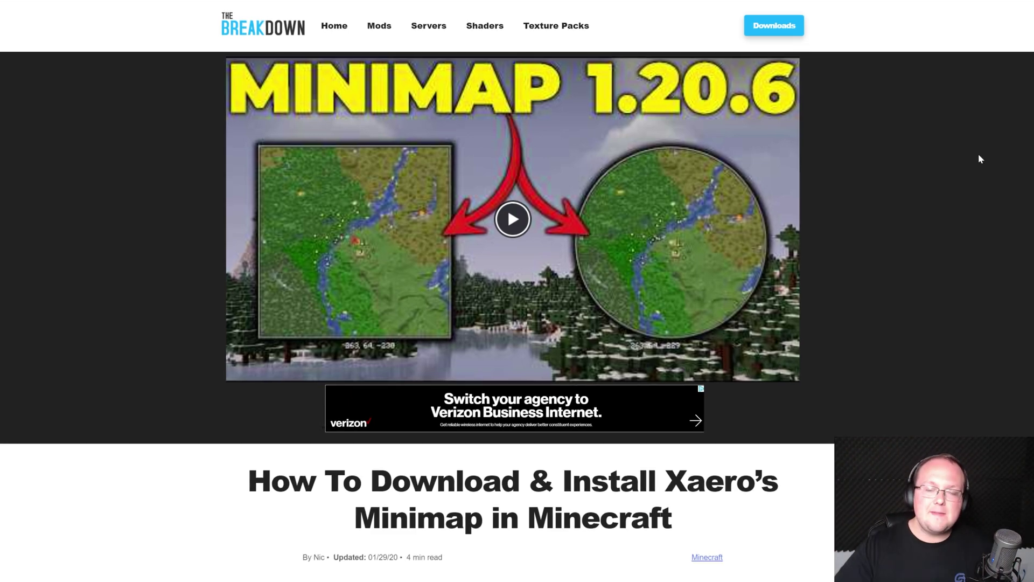
Step: Open the Xaero's Minimap mod page through the article's download link and show its list of files
scroll(872, 224, down, 3)
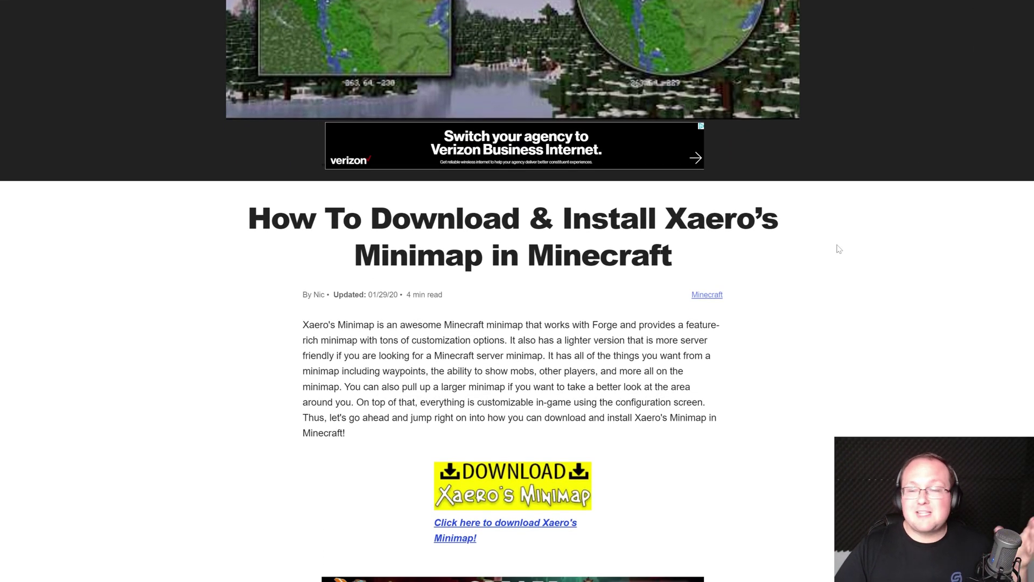
scroll(839, 248, down, 1)
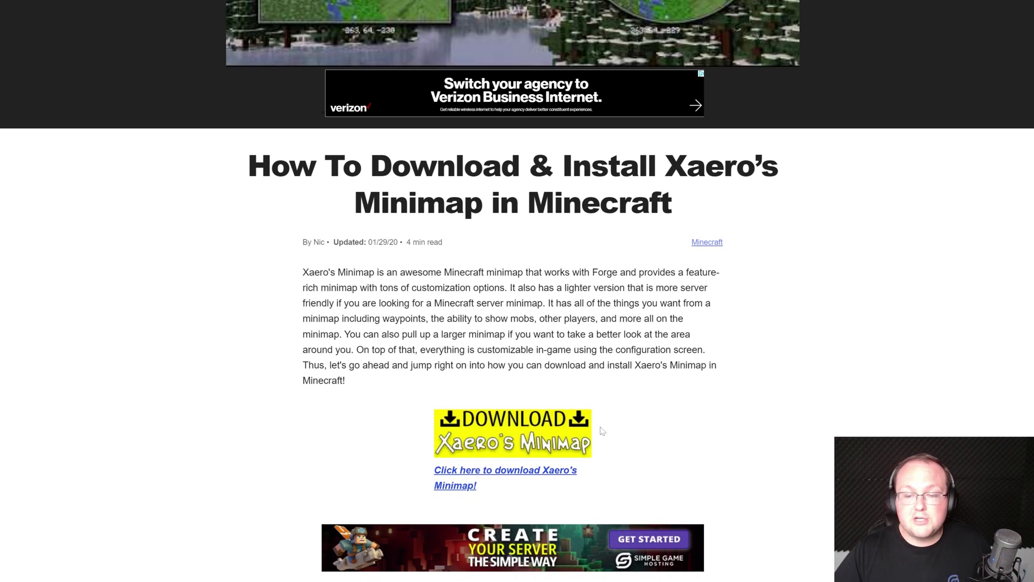
scroll(586, 433, down, 2)
click(500, 331)
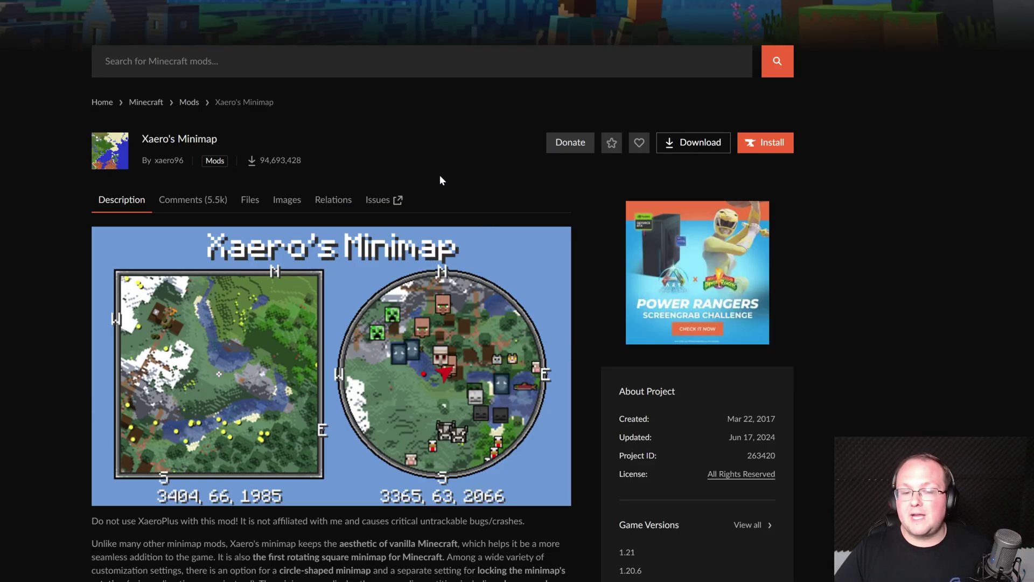
click(252, 205)
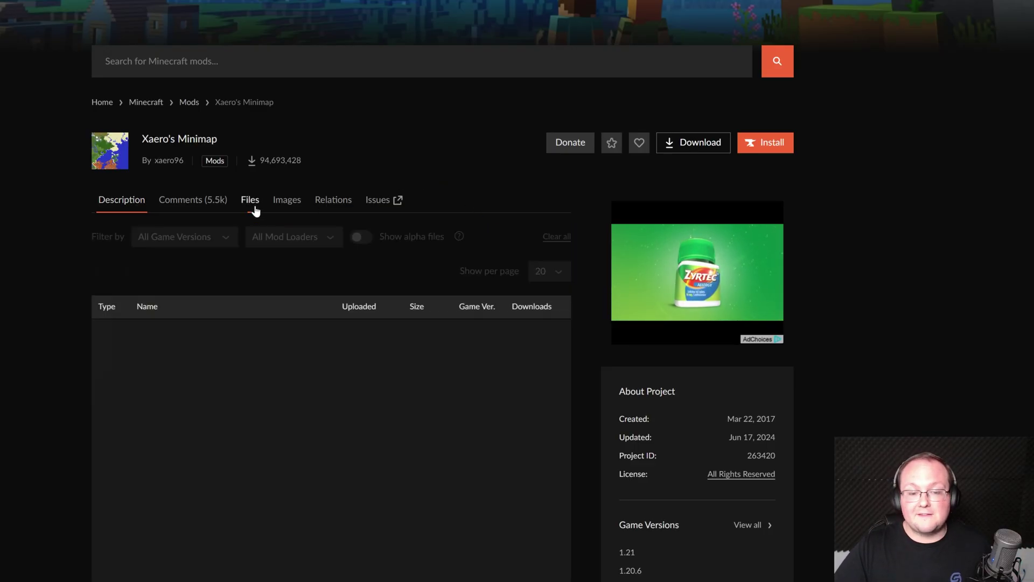
scroll(400, 171, down, 3)
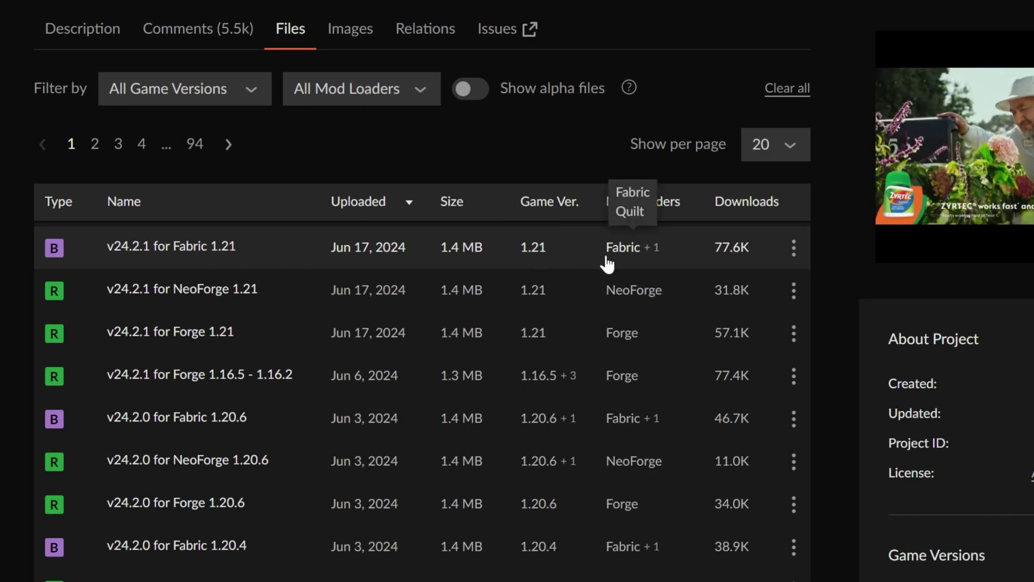
Step: Filter the minimap files to game version 1.21 and the Fabric mod loader, and download v24.2.1 for Fabric 1.21
click(212, 92)
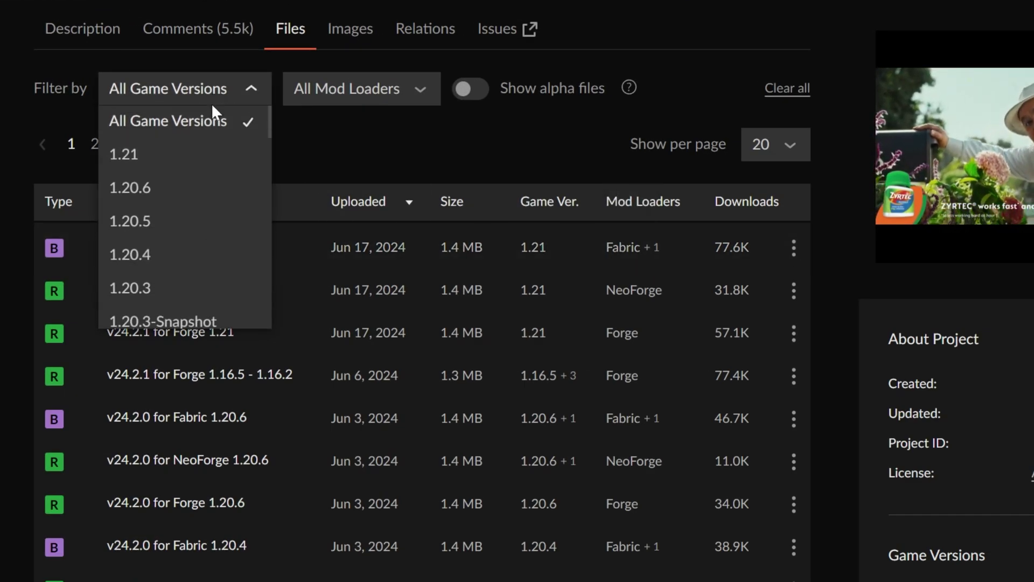
click(197, 154)
click(339, 95)
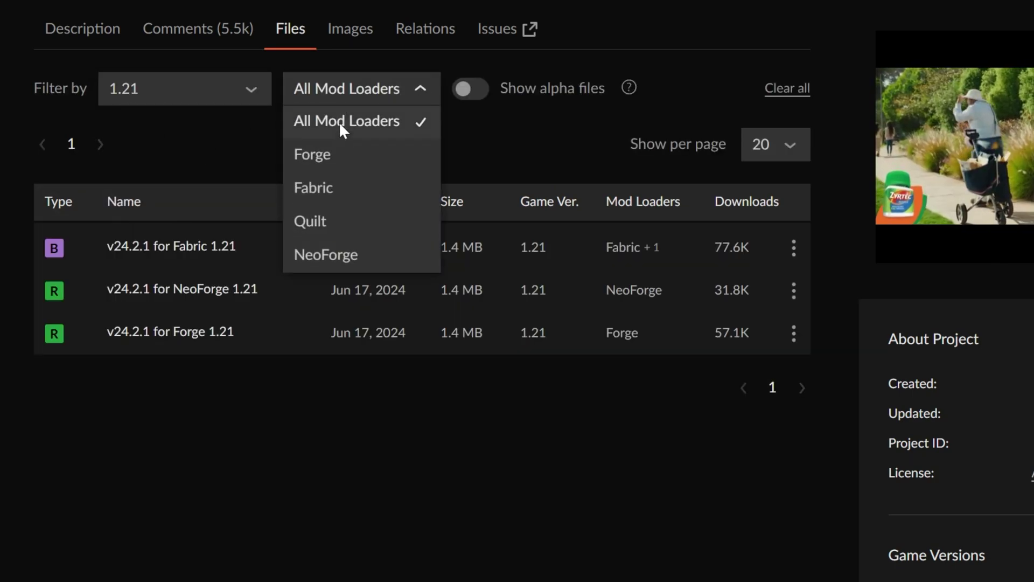
click(338, 186)
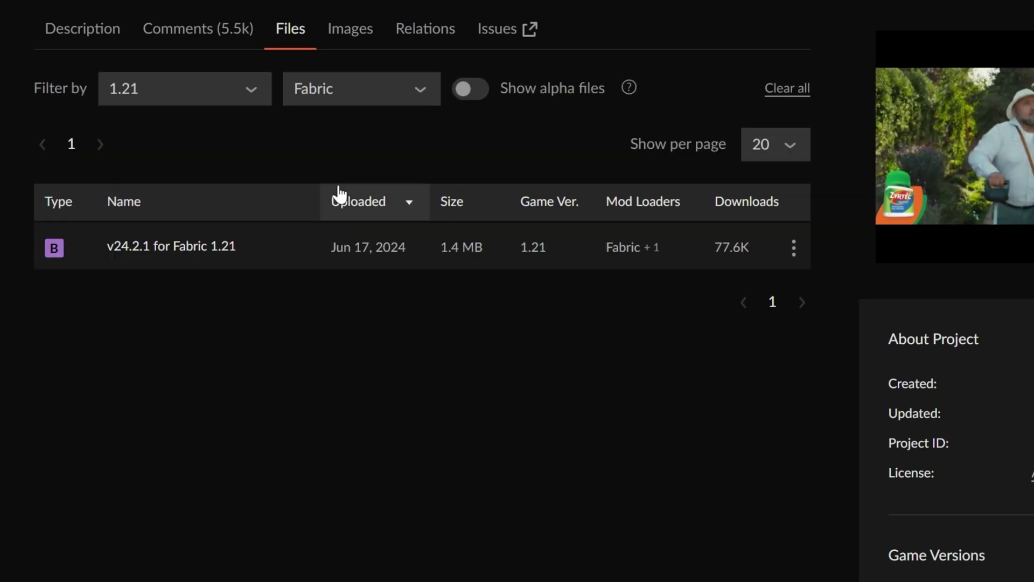
click(801, 260)
click(803, 325)
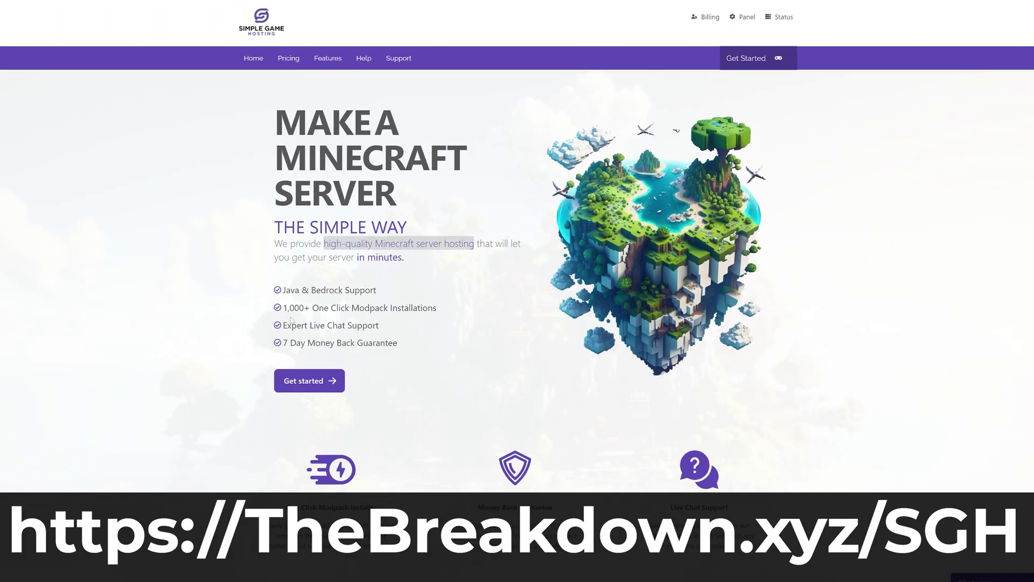
Step: Look through Simple Game Hosting's site, its guide on adding mods to a server, and the server panel's version selector and file manager
scroll(289, 321, down, 4)
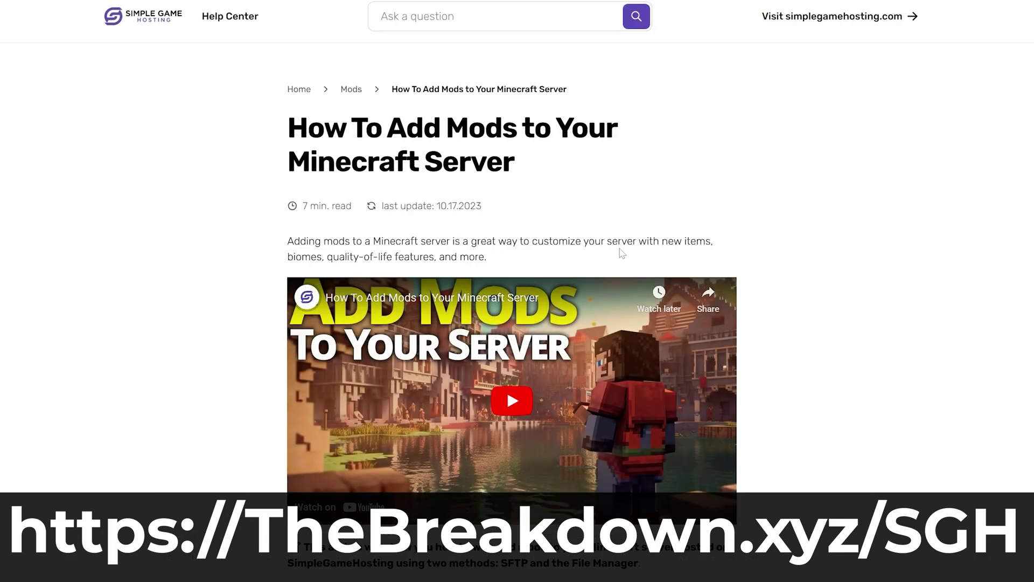
scroll(517, 291, down, 1)
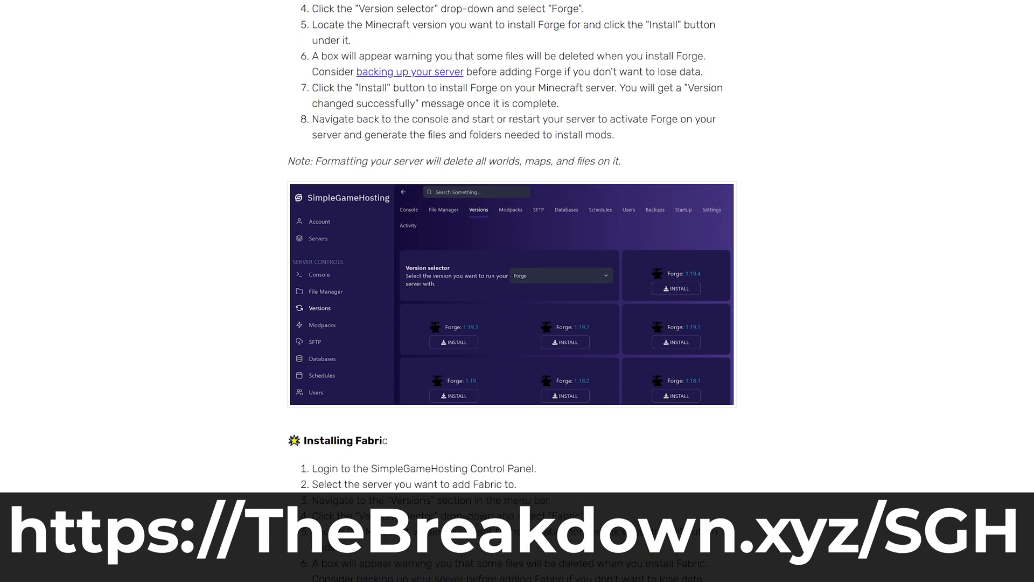
scroll(438, 393, down, 15)
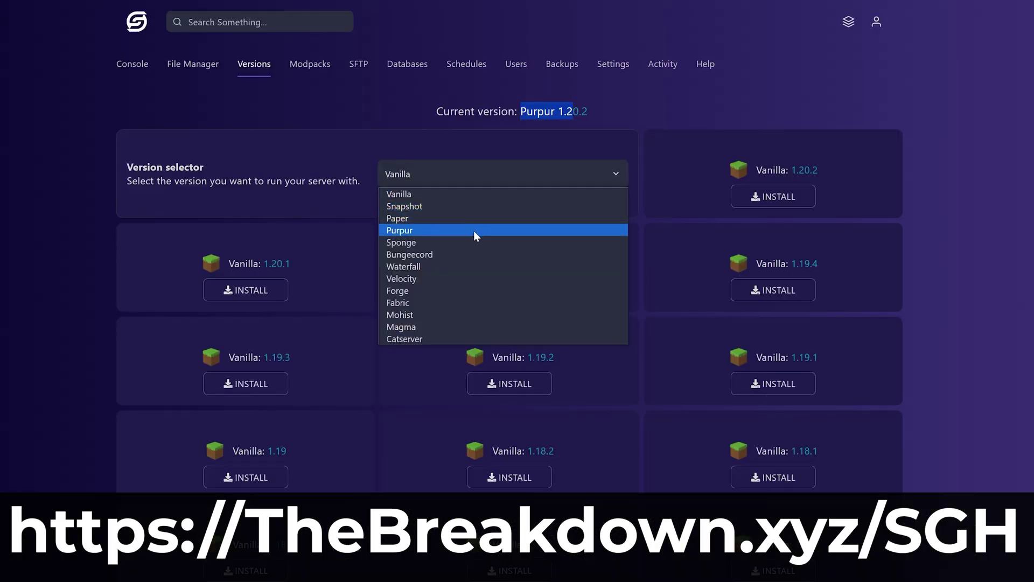
click(402, 291)
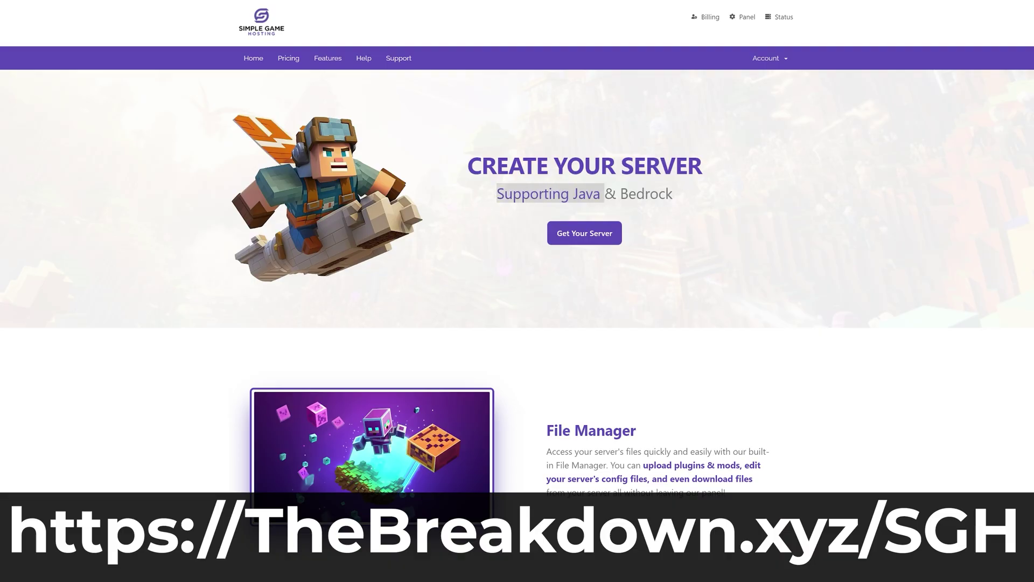
scroll(431, 237, down, 10)
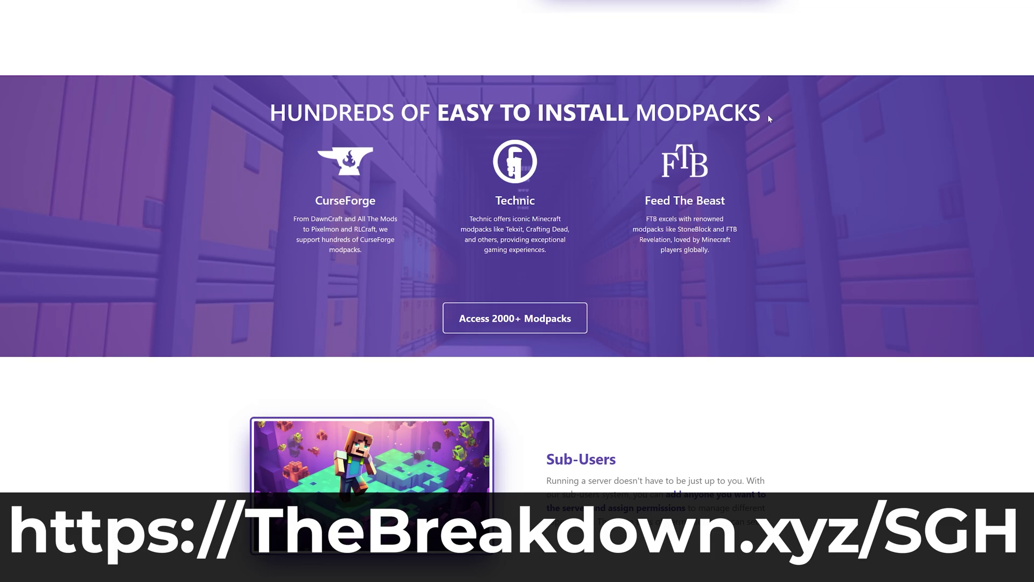
drag(769, 118, 275, 128)
click(228, 188)
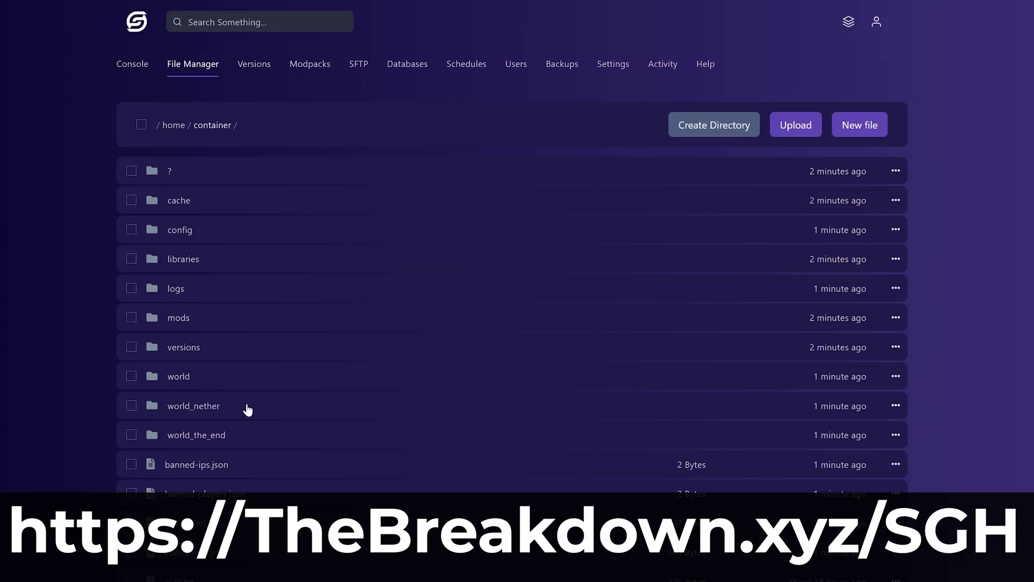
scroll(266, 408, down, 5)
click(202, 476)
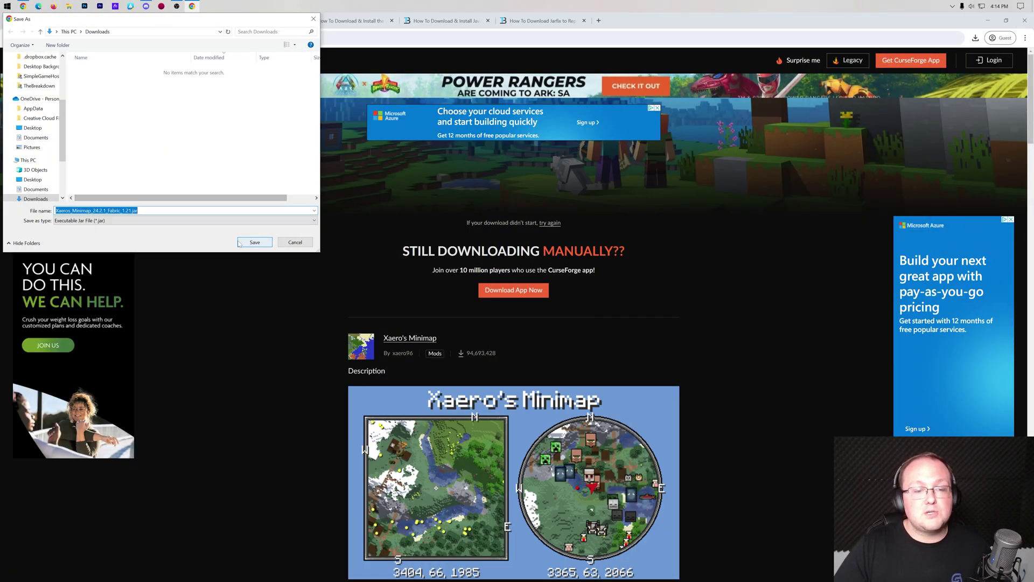
Step: Save Xaeros_Minimap_24.2.1_Fabric_1.21.jar in Downloads and bring up the article on installing the Fabric Mod Loader
click(244, 242)
click(253, 20)
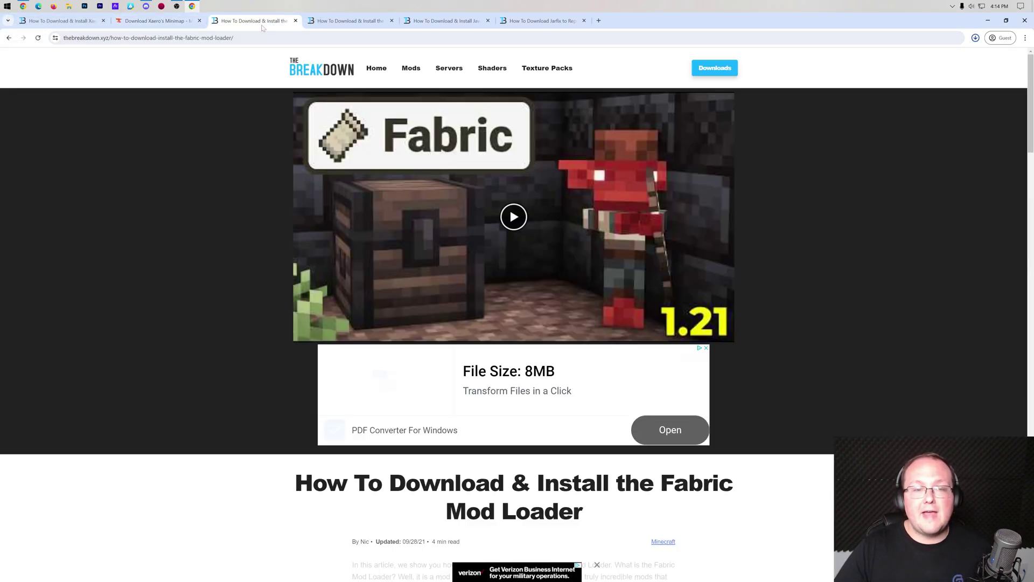
Step: Go to the Fabric installer page from the article and save the universal jar fabric-installer-1.0.1.jar in Downloads
scroll(269, 272, down, 1)
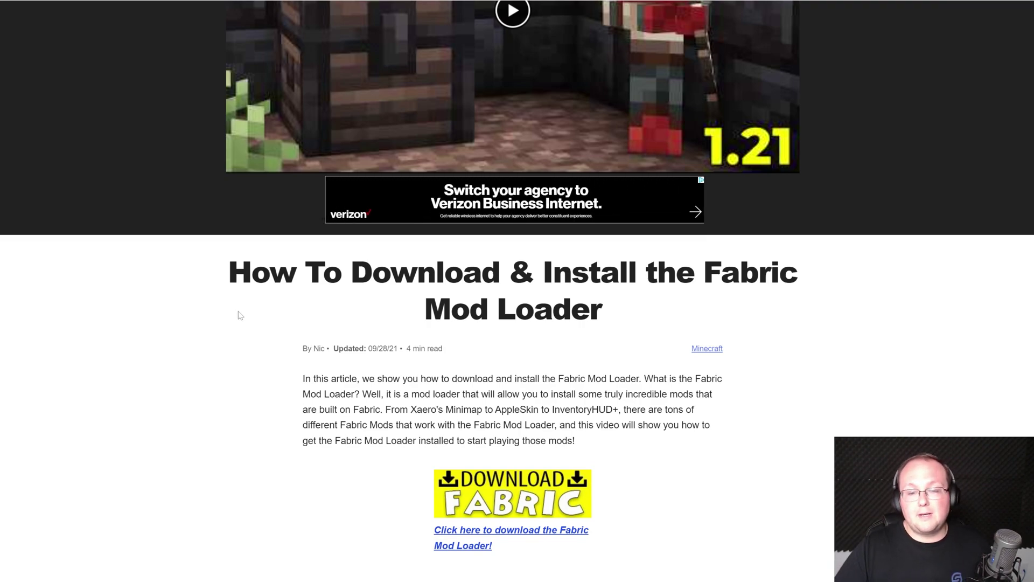
scroll(272, 316, down, 4)
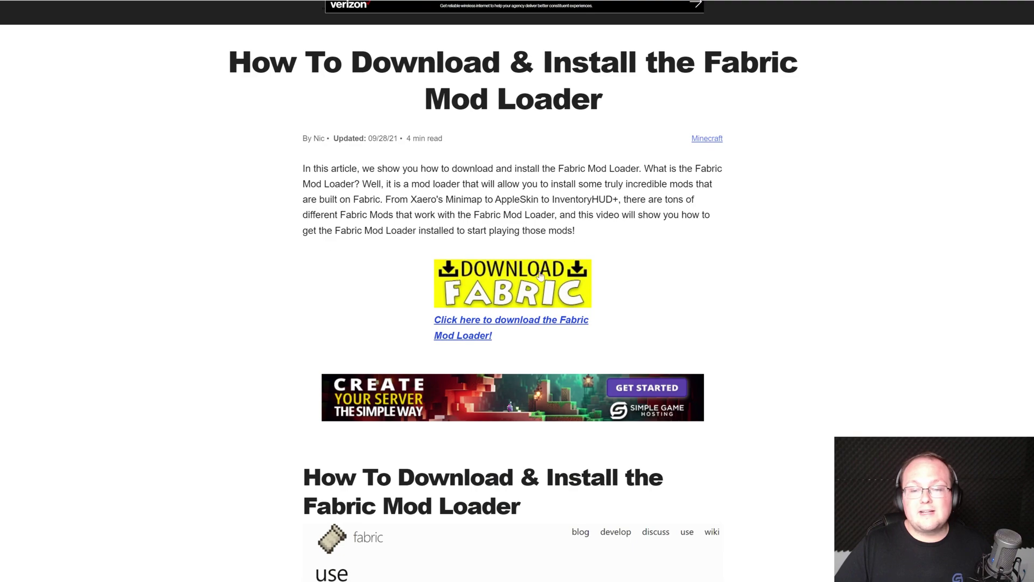
scroll(489, 291, down, 9)
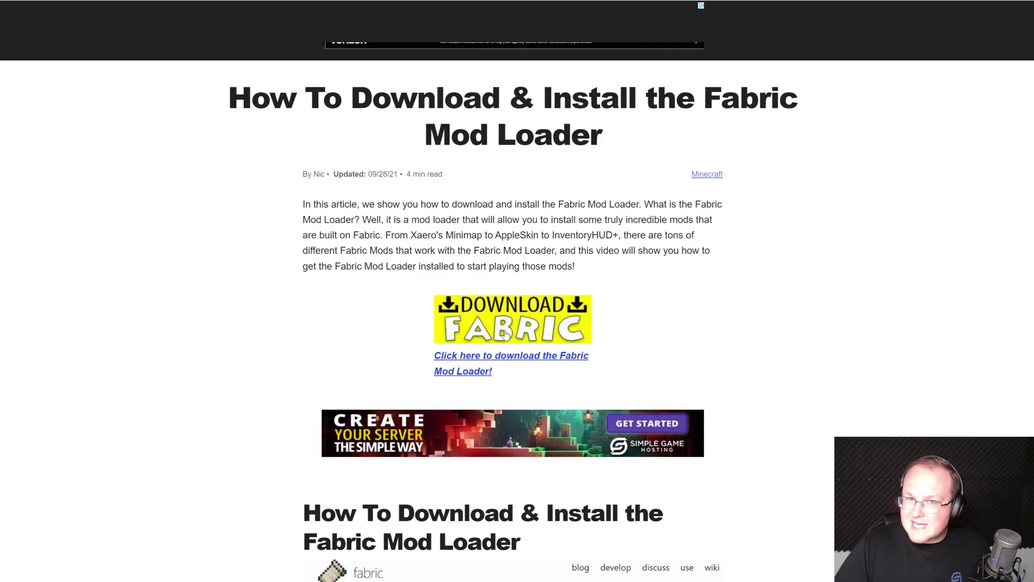
scroll(505, 334, up, 2)
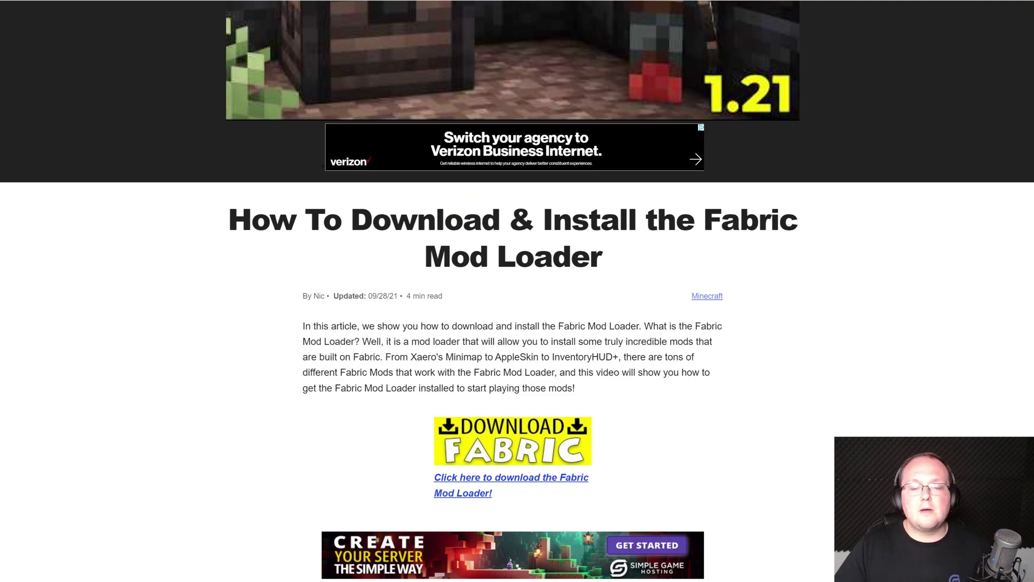
scroll(509, 338, down, 2)
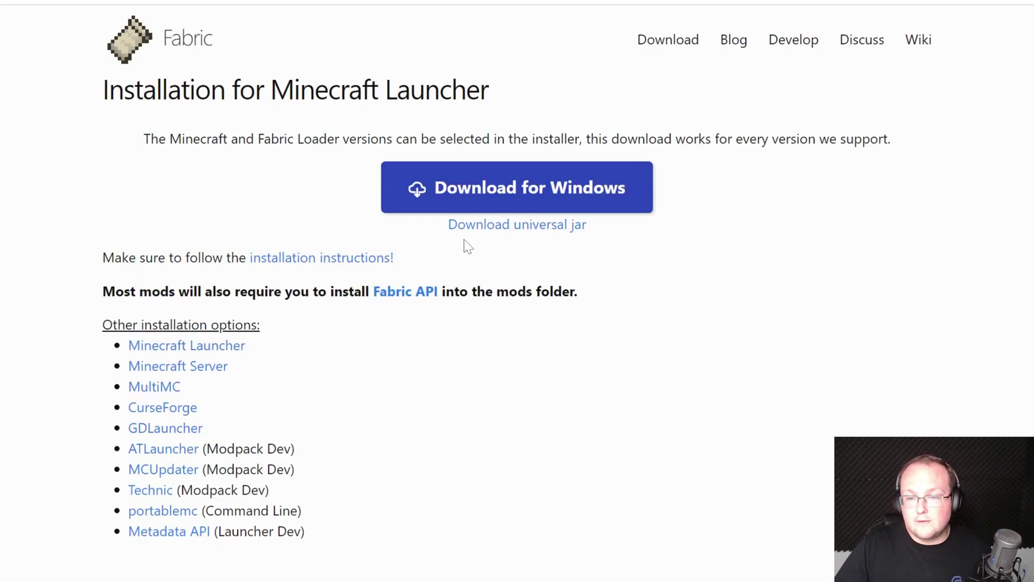
click(505, 239)
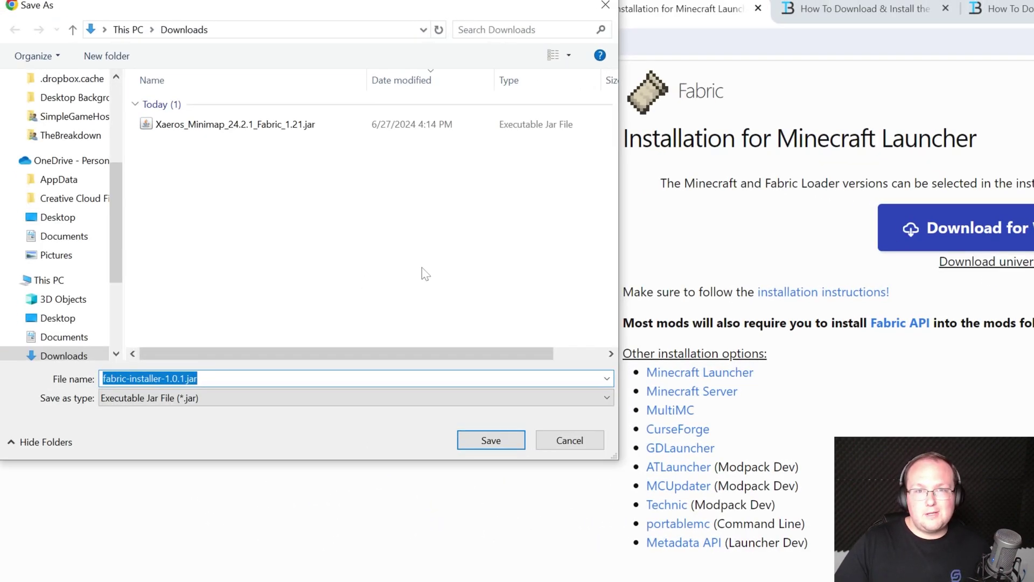
click(476, 439)
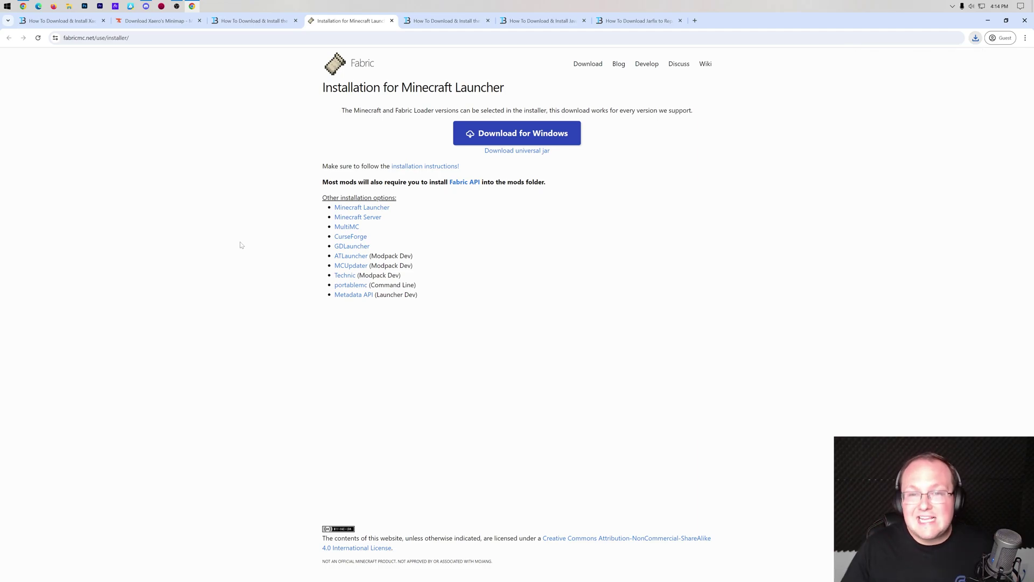
Step: Open the Fabric API mod page through the download link in the FabricAPI article and show its list of files
click(443, 22)
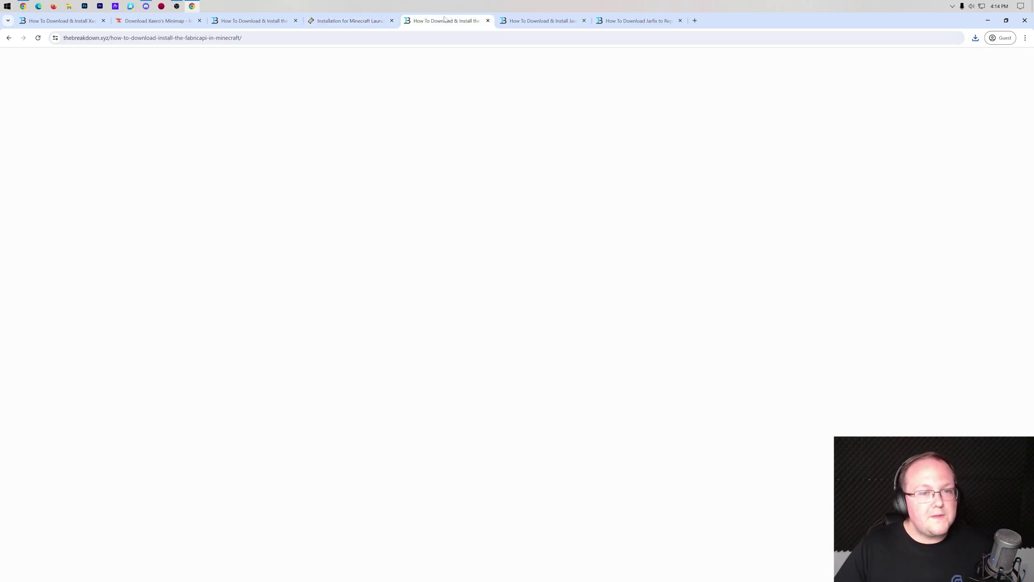
scroll(896, 210, down, 3)
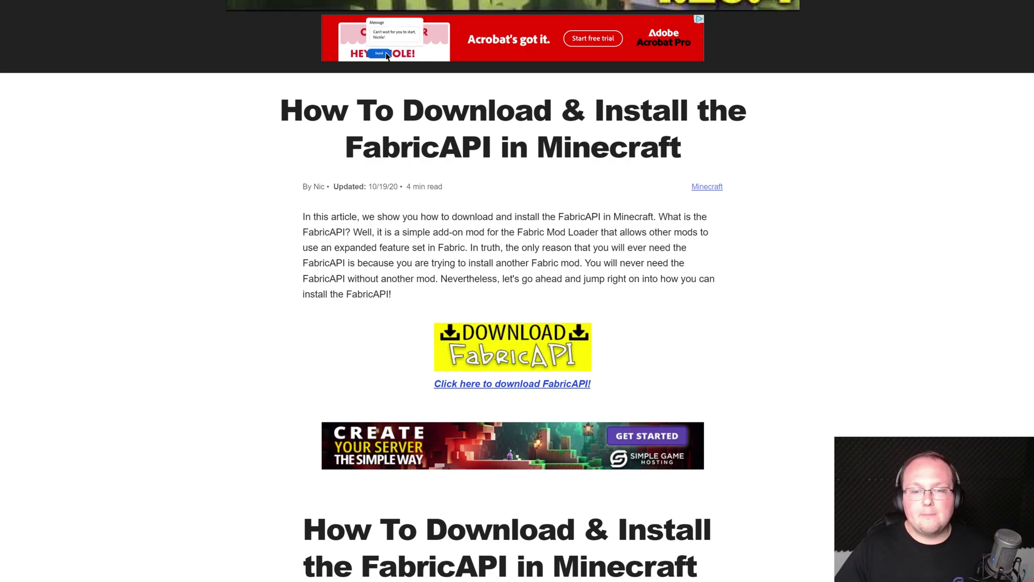
scroll(544, 192, down, 1)
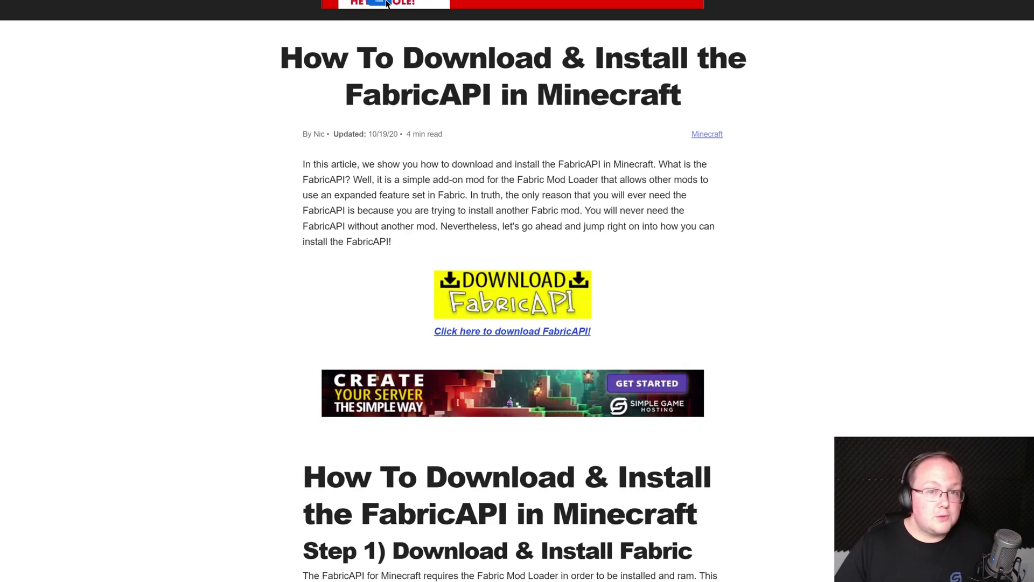
scroll(467, 154, down, 2)
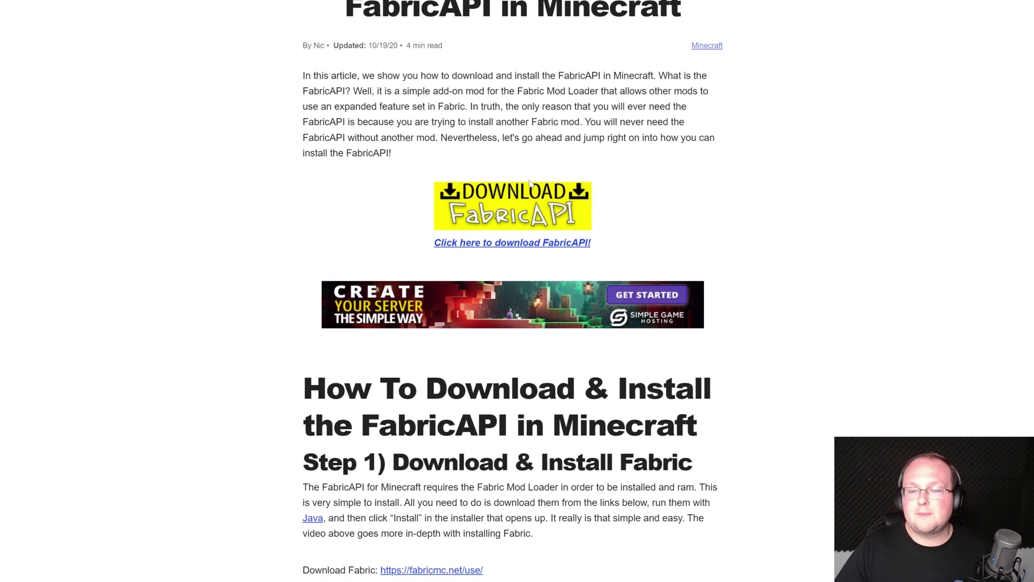
click(479, 199)
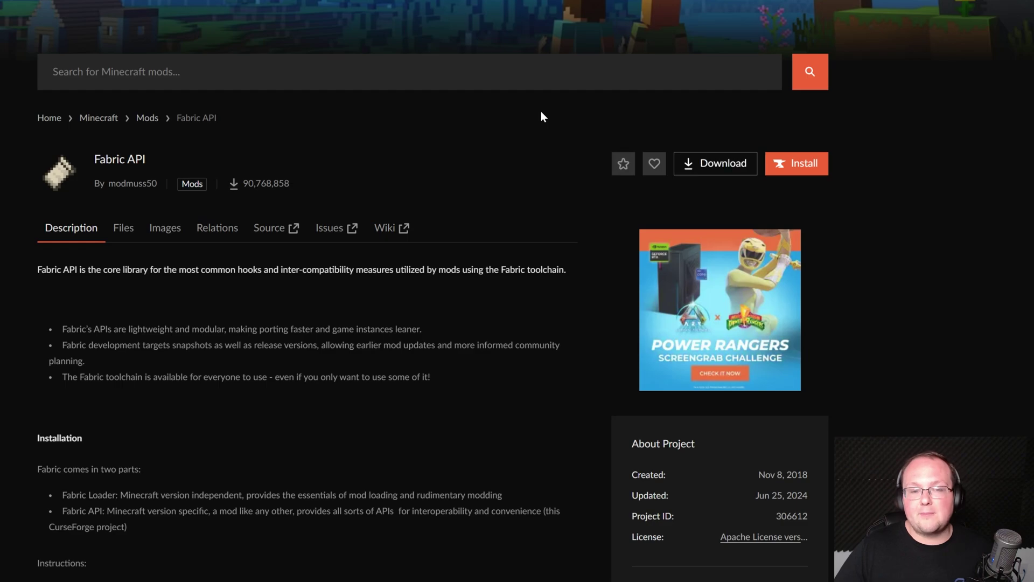
scroll(347, 236, down, 1)
click(120, 164)
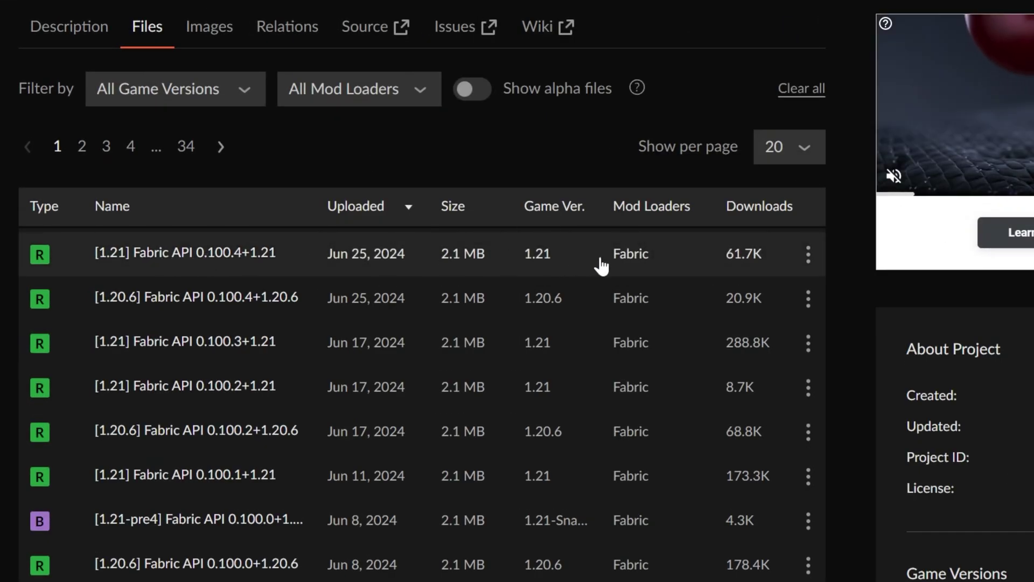
Step: Download the file [1.21] Fabric API 0.100.4+1.21 and save it in Downloads
click(809, 255)
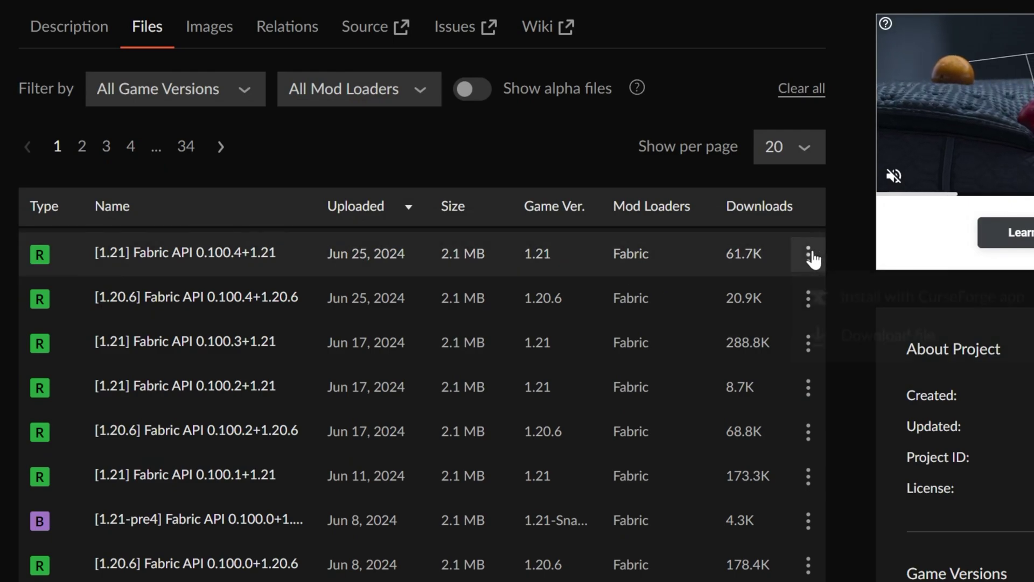
click(856, 335)
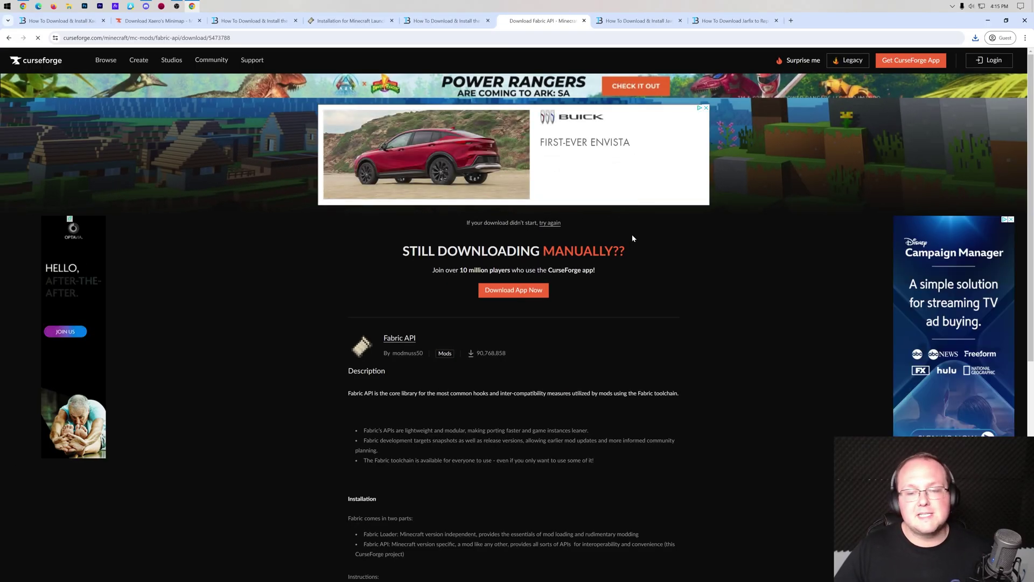
key(Return)
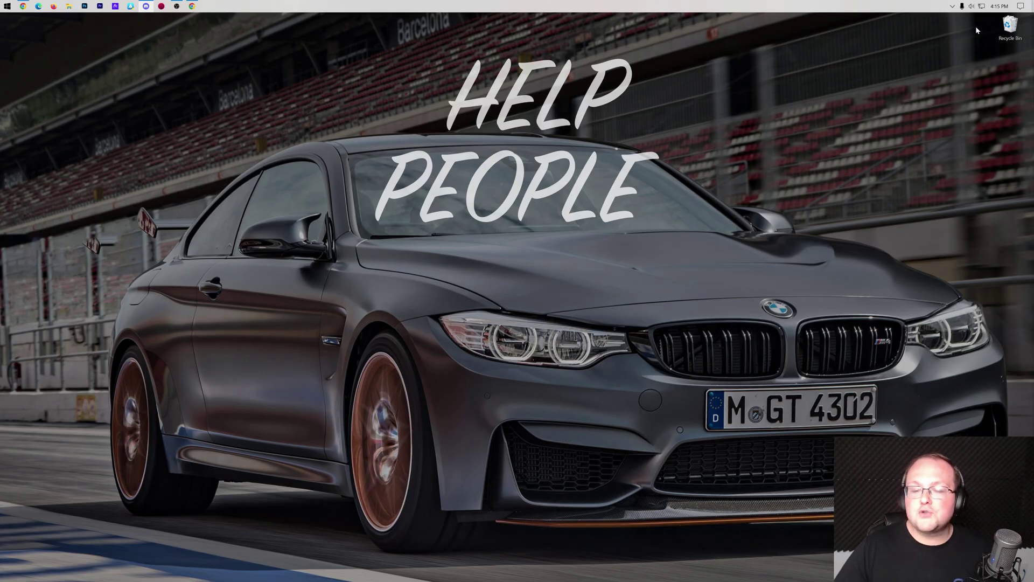
Step: Move the Fabric API, Fabric installer and Xaero's Minimap jar files from the Downloads folder to the desktop
click(69, 6)
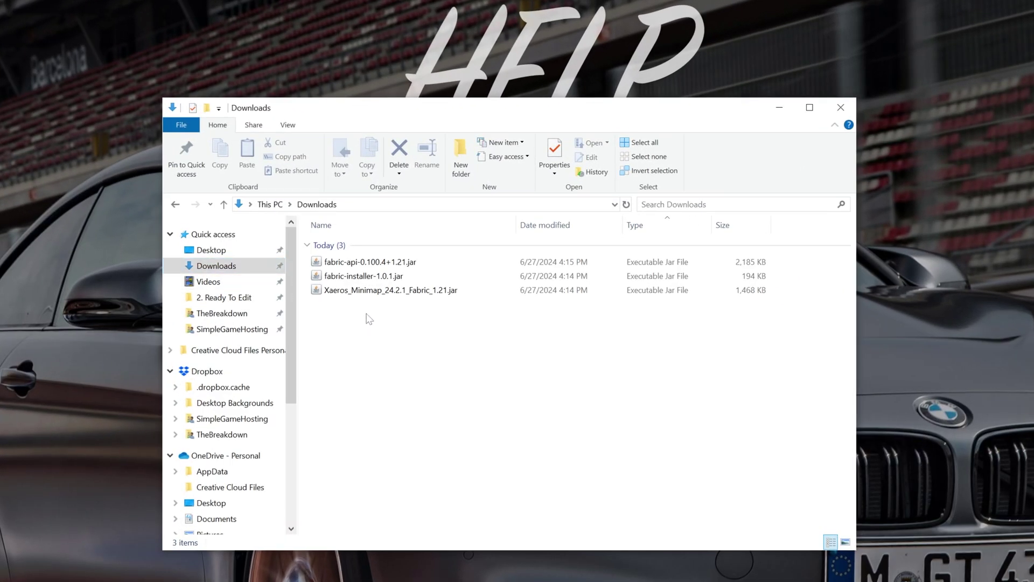
drag(364, 316, 794, 150)
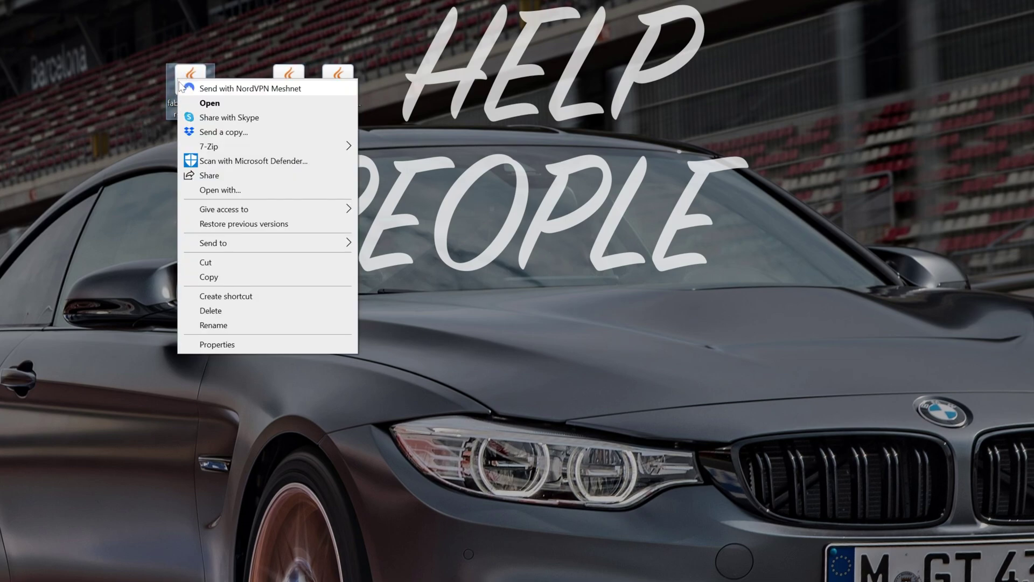
Step: Open the Fabric installer jar on the desktop with Java(TM) Platform SE binary
click(219, 189)
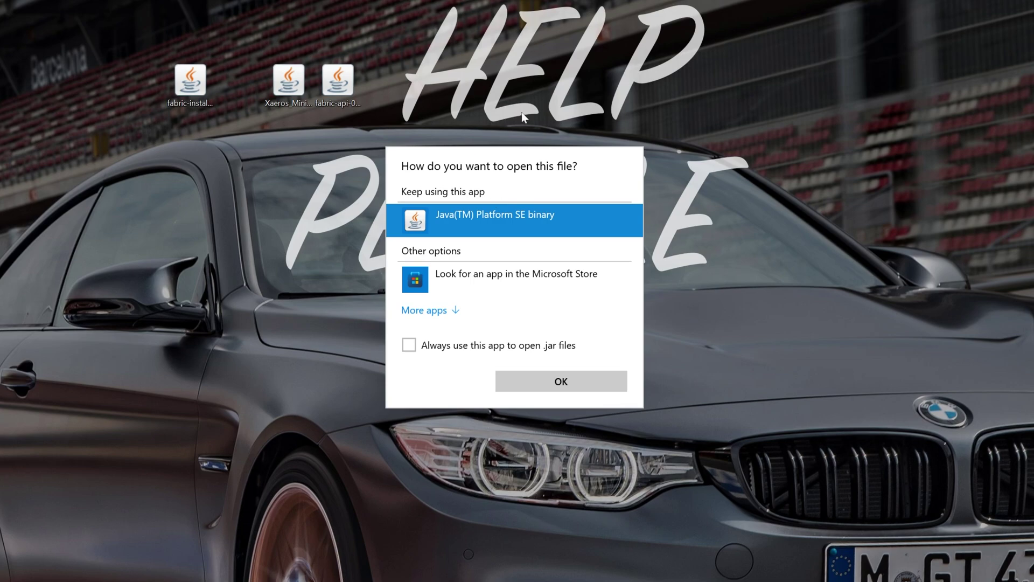
key(Return)
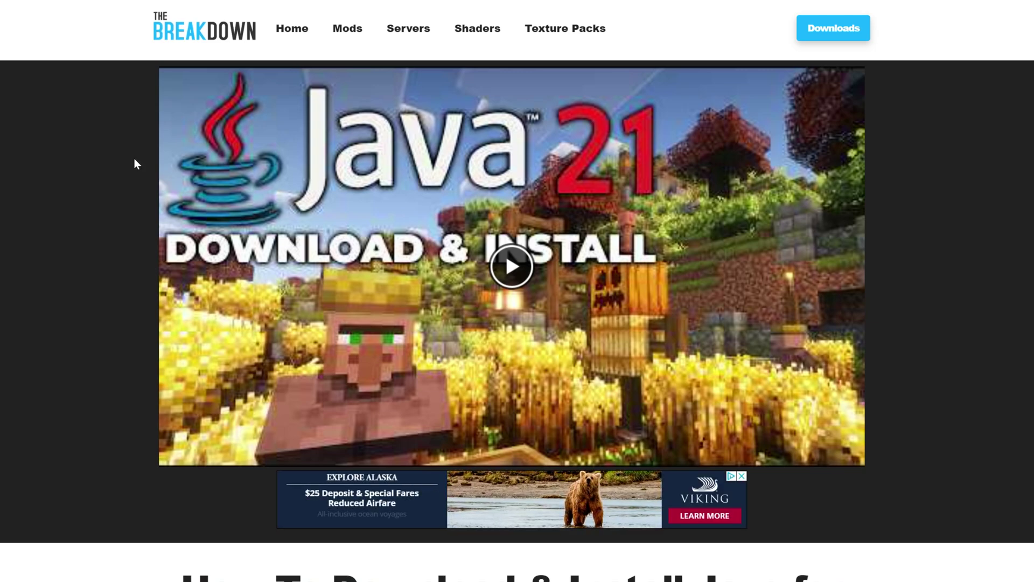
Step: Look through the Java 21 guide for its download and installation steps for Windows
scroll(134, 168, down, 12)
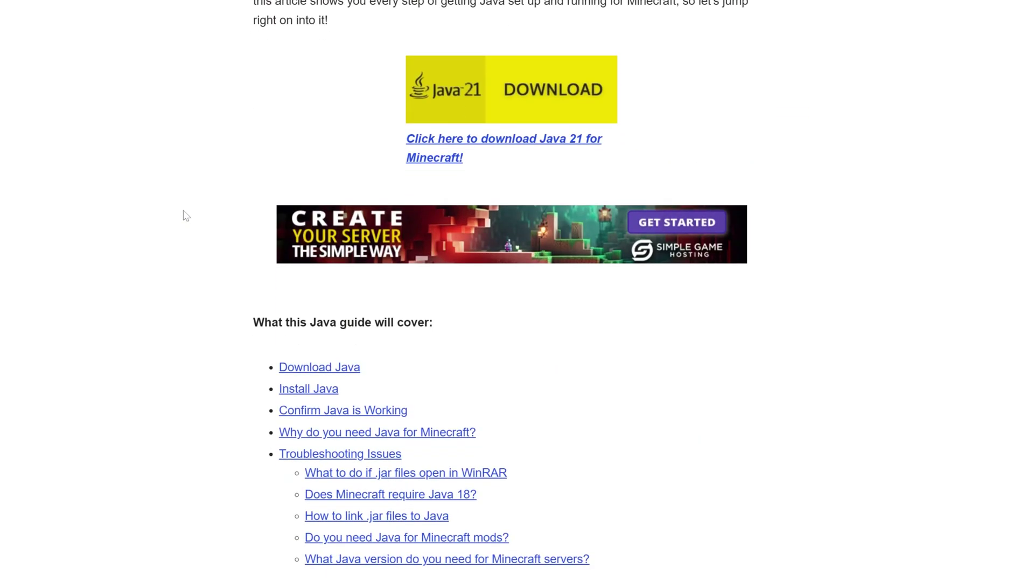
scroll(186, 216, down, 15)
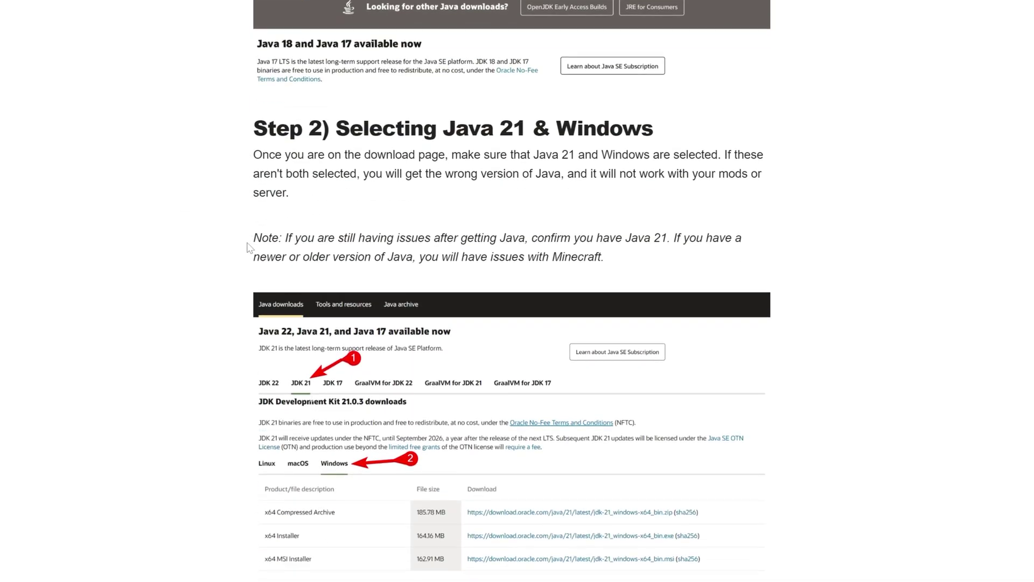
scroll(248, 248, down, 5)
scroll(247, 253, up, 20)
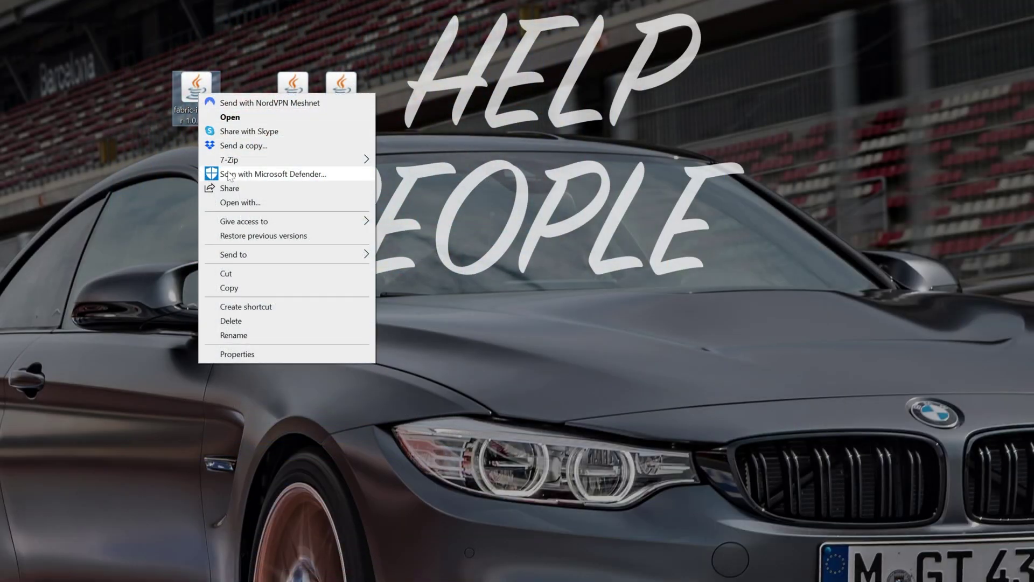
Step: Run the Fabric installer jar with Java and install Fabric Loader 0.15.11 for the Minecraft 1.21 client
click(221, 203)
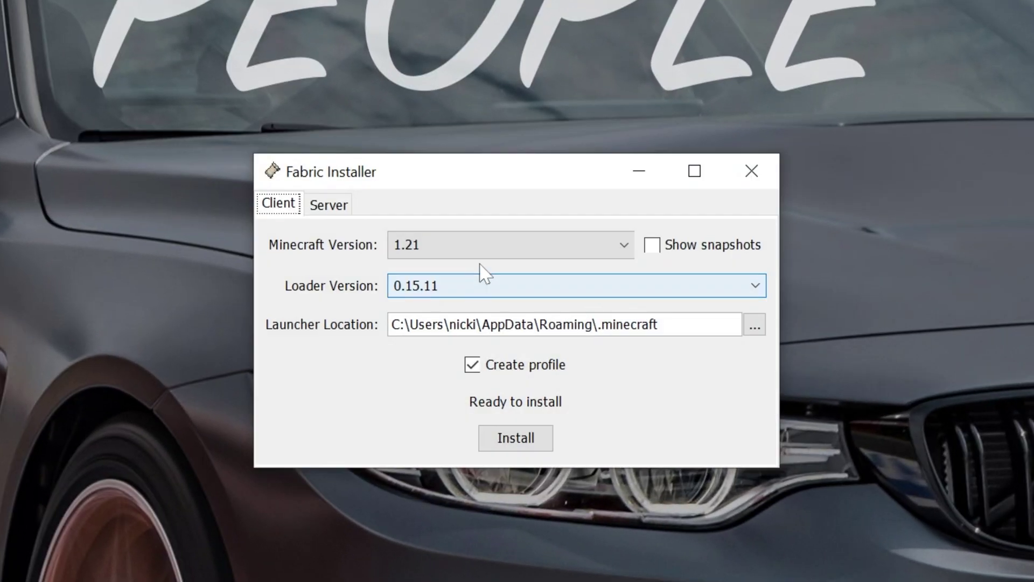
click(516, 436)
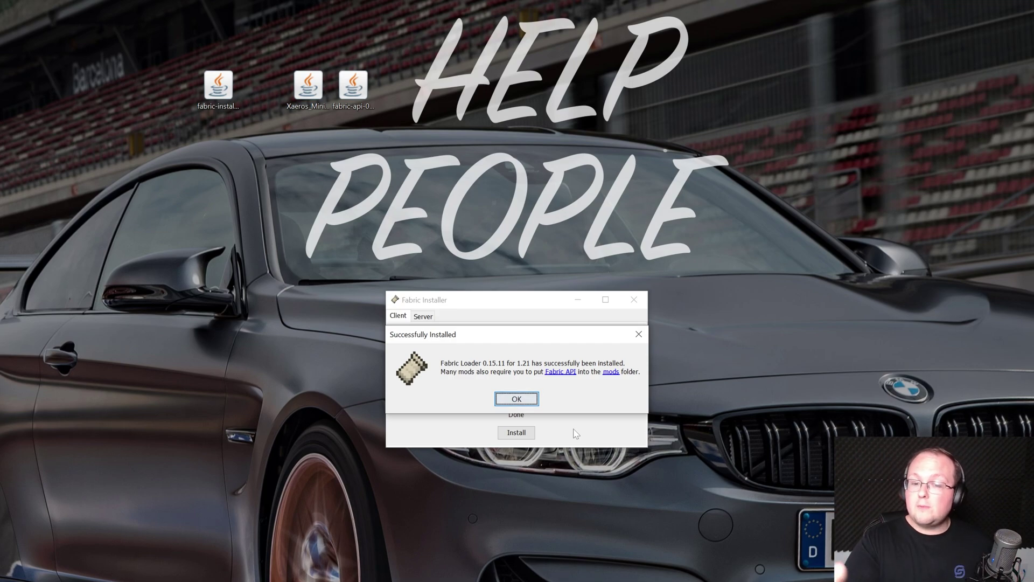
click(533, 399)
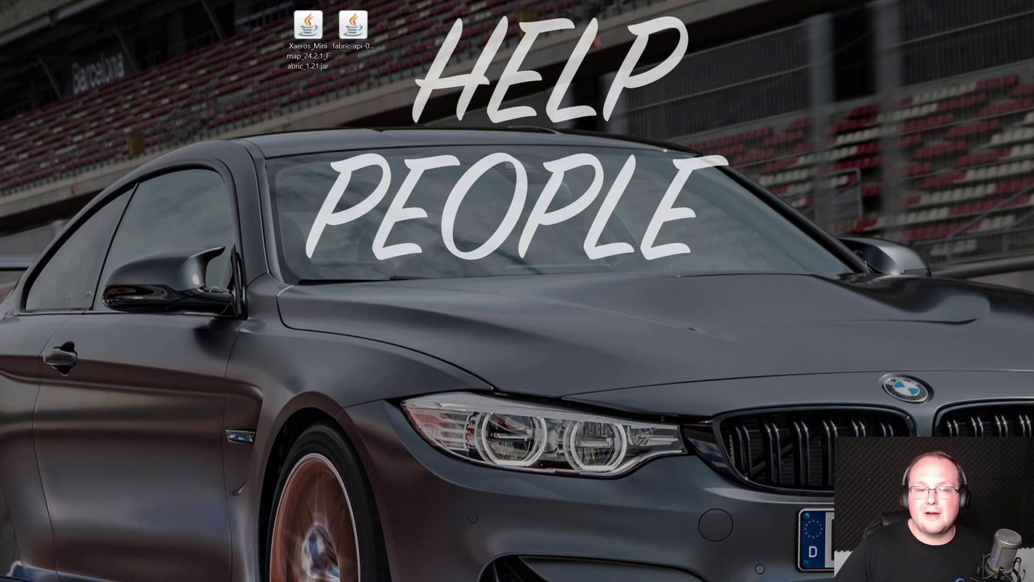
Step: Switch to the Minecraft Launcher, show the Java Edition installations and make sure modded versions are included in the list
click(455, 253)
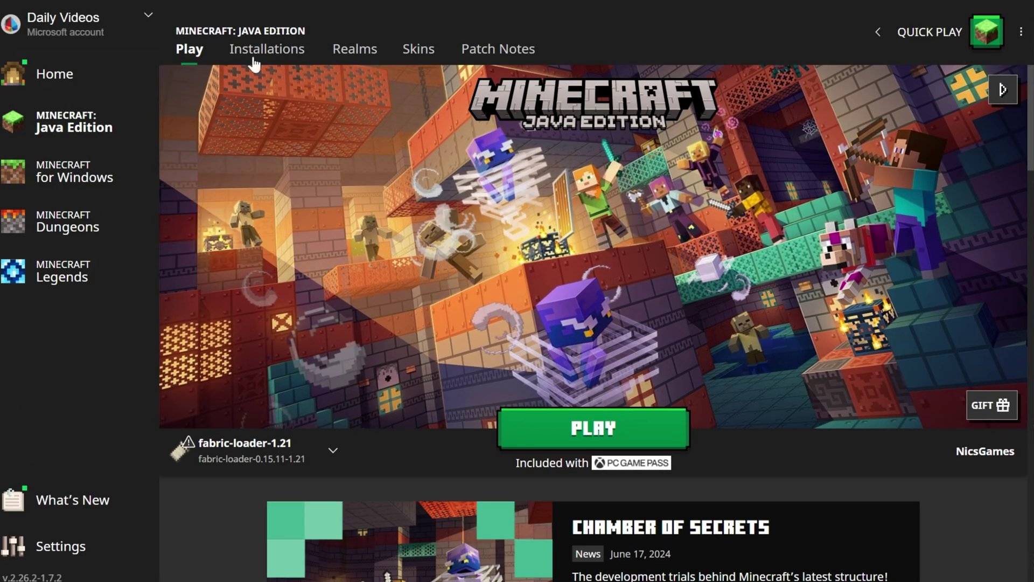
click(320, 130)
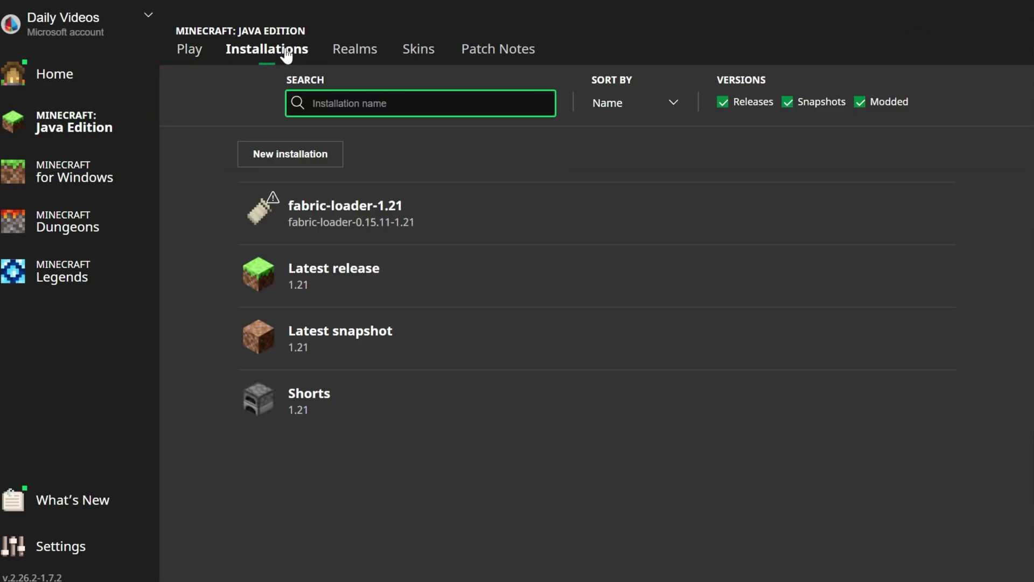
click(872, 109)
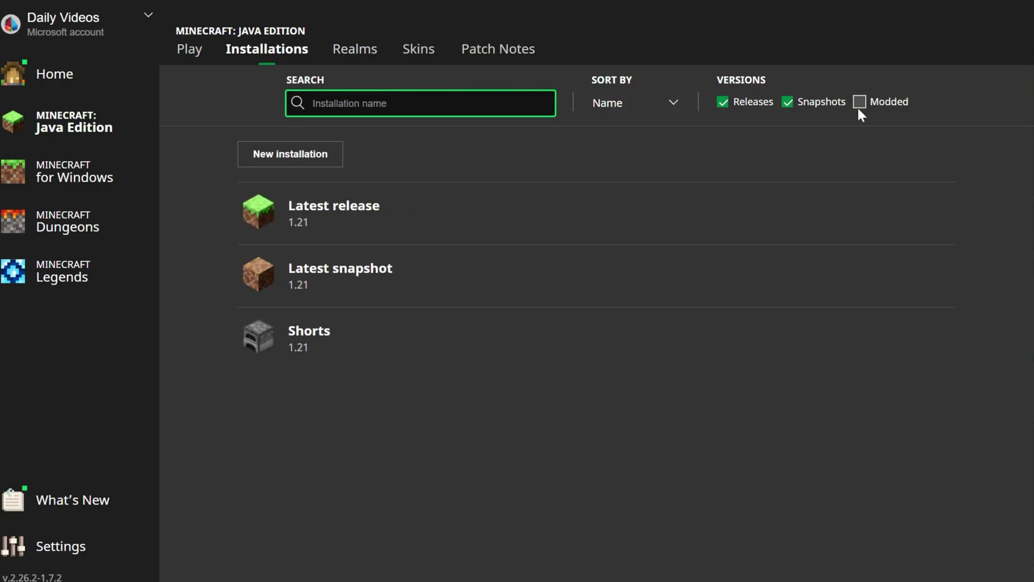
click(859, 108)
click(859, 108)
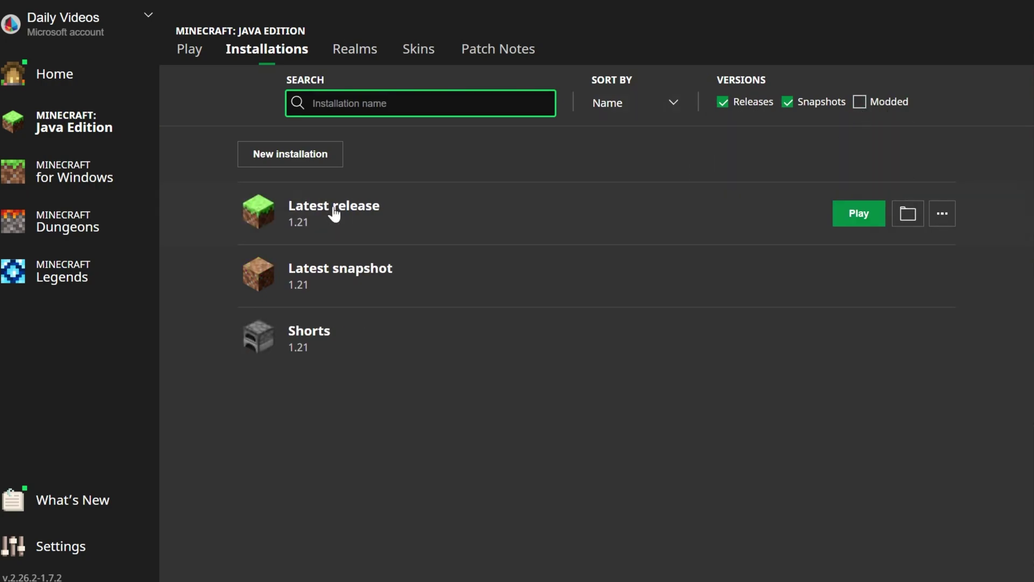
click(878, 104)
mouse_move(360, 226)
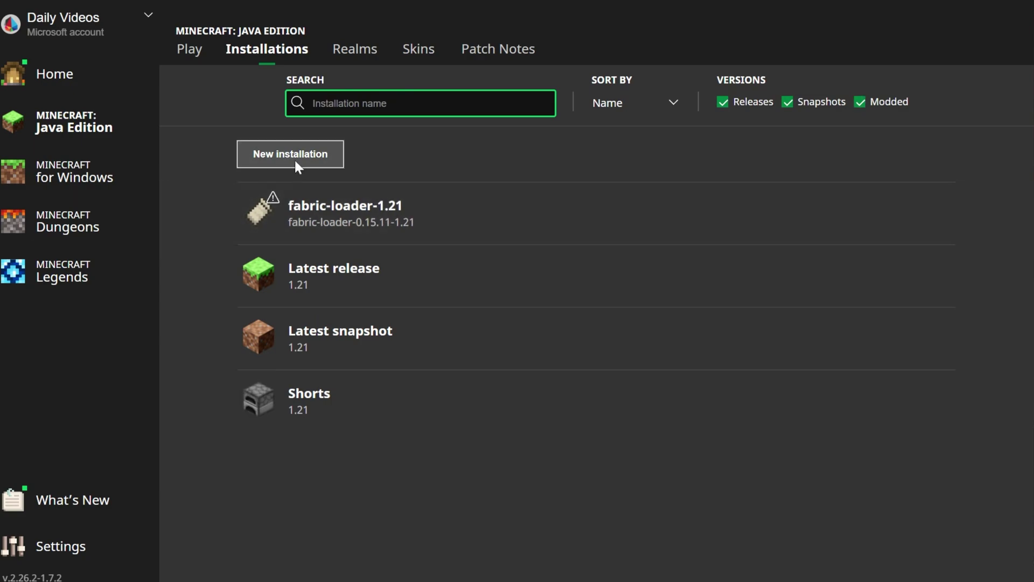
Step: Create a new installation named SimpleGameHosting.com with version release fabric-loader-0.15.11-1.21 and resolution 2560 × 1440
click(294, 158)
text(SimpleGameHosting.com)
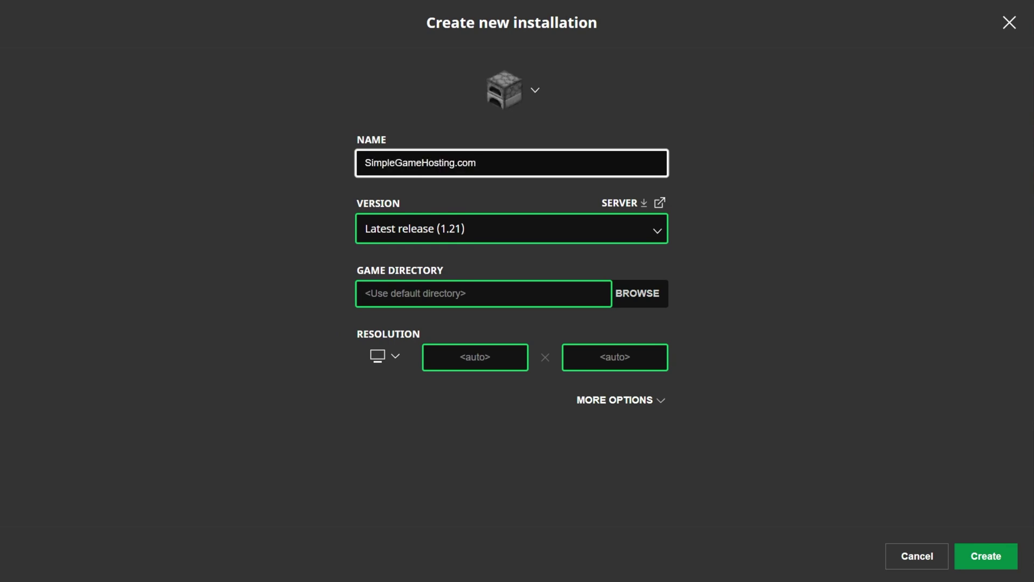
click(351, 238)
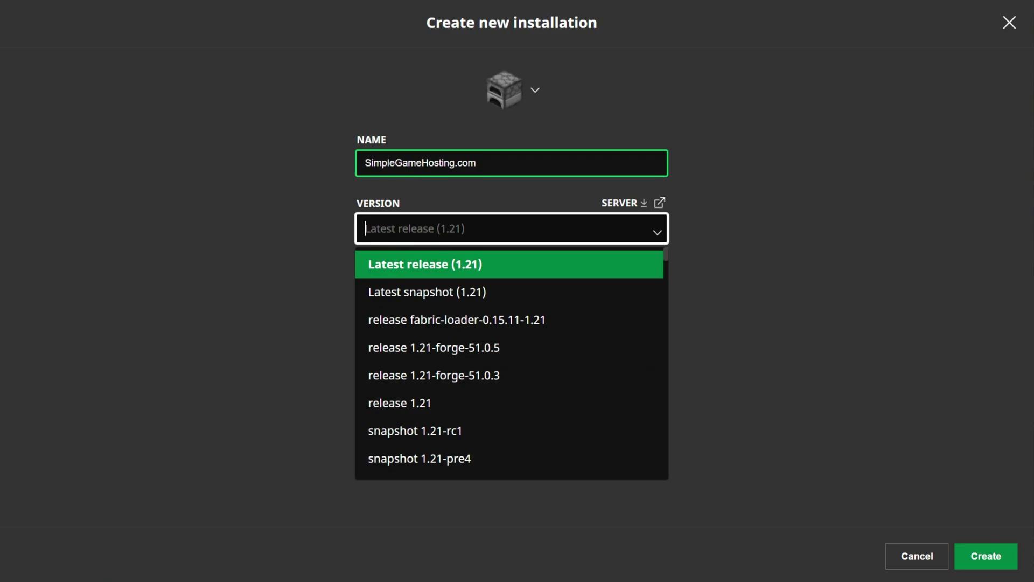
text(fabric)
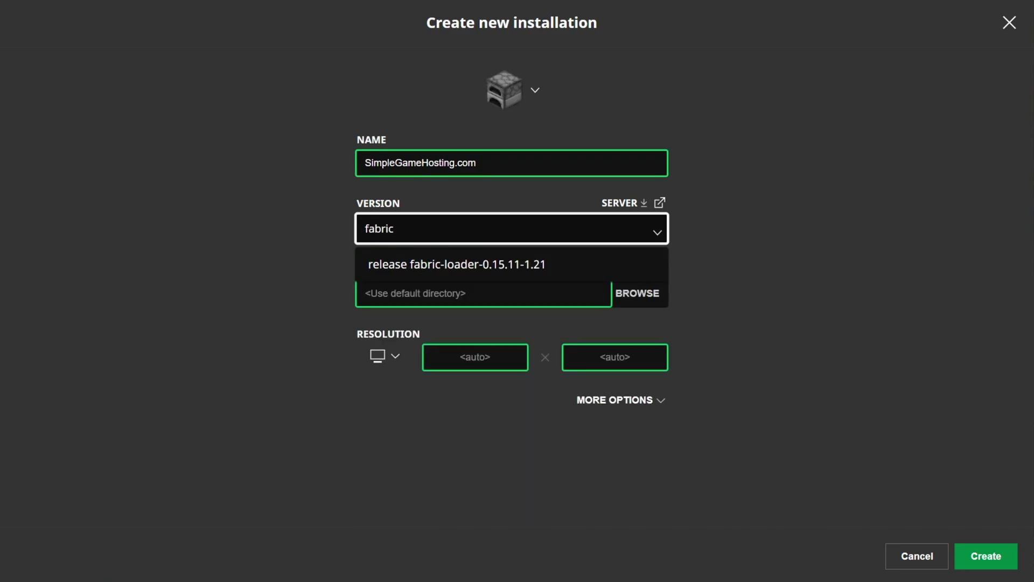
click(542, 273)
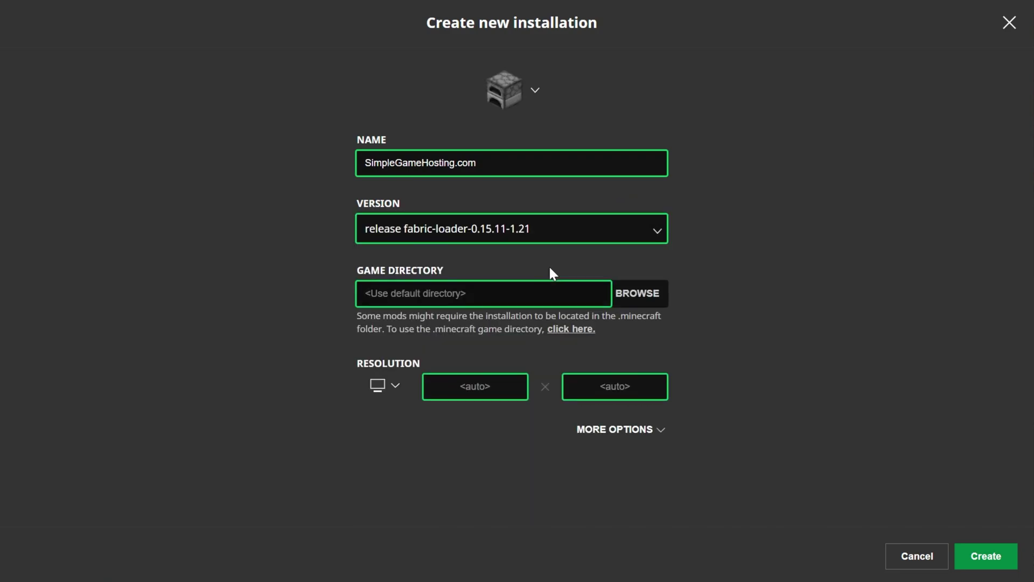
click(383, 386)
click(383, 351)
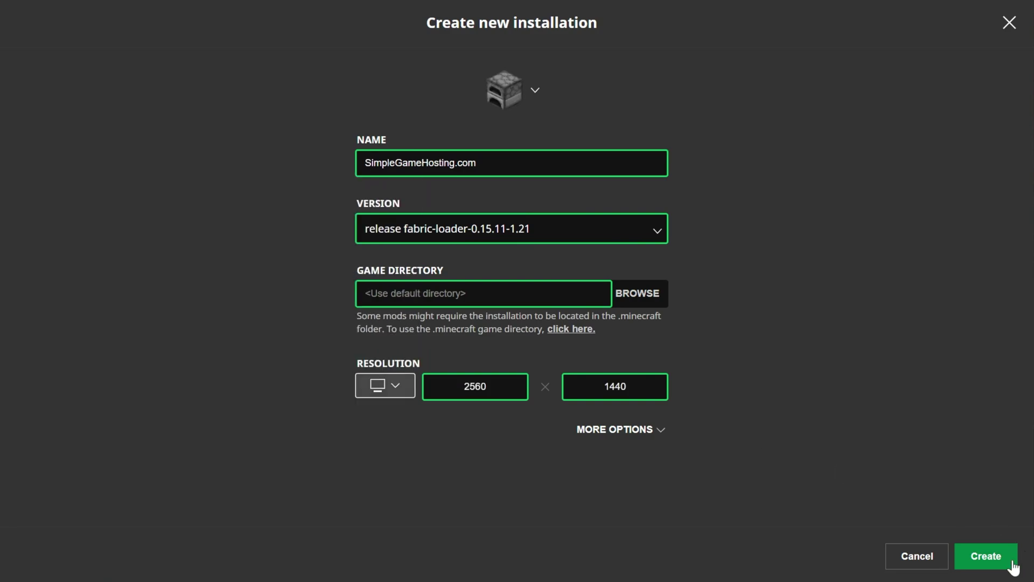
click(988, 555)
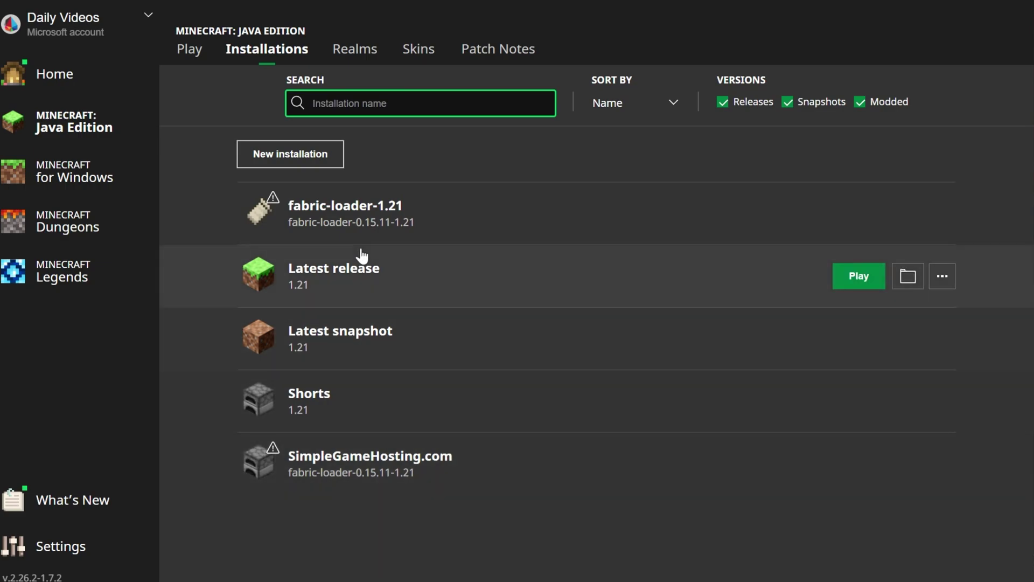
Step: Open the game folder of the fabric-loader-1.21 installation and delete its existing mods folder
mouse_move(364, 227)
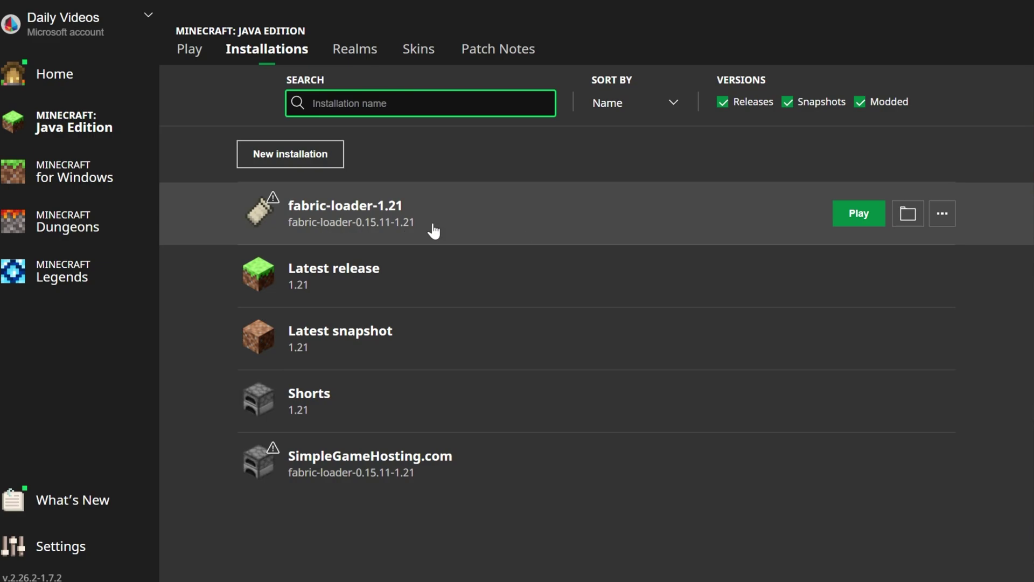
click(908, 215)
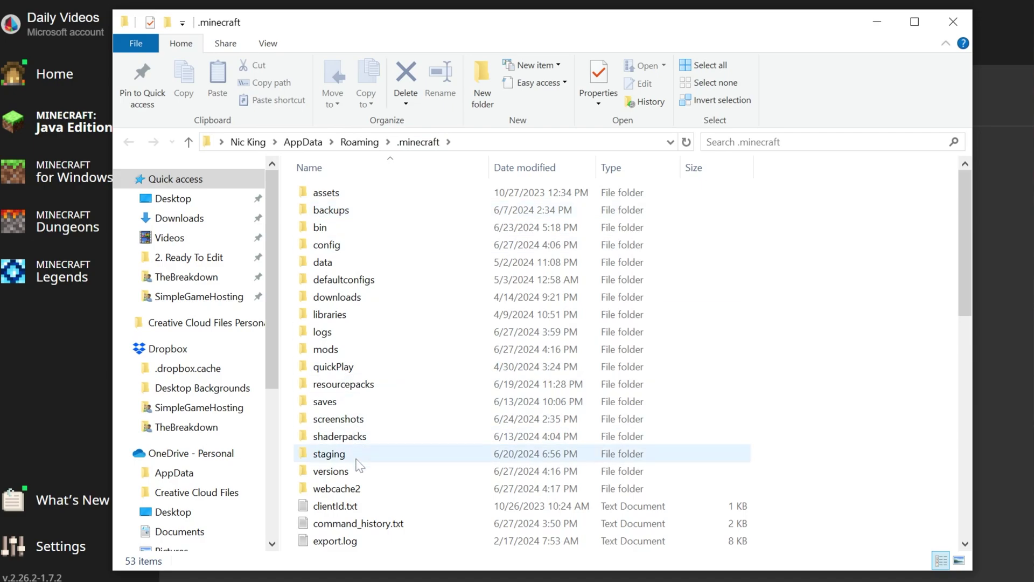
drag(614, 350, 617, 338)
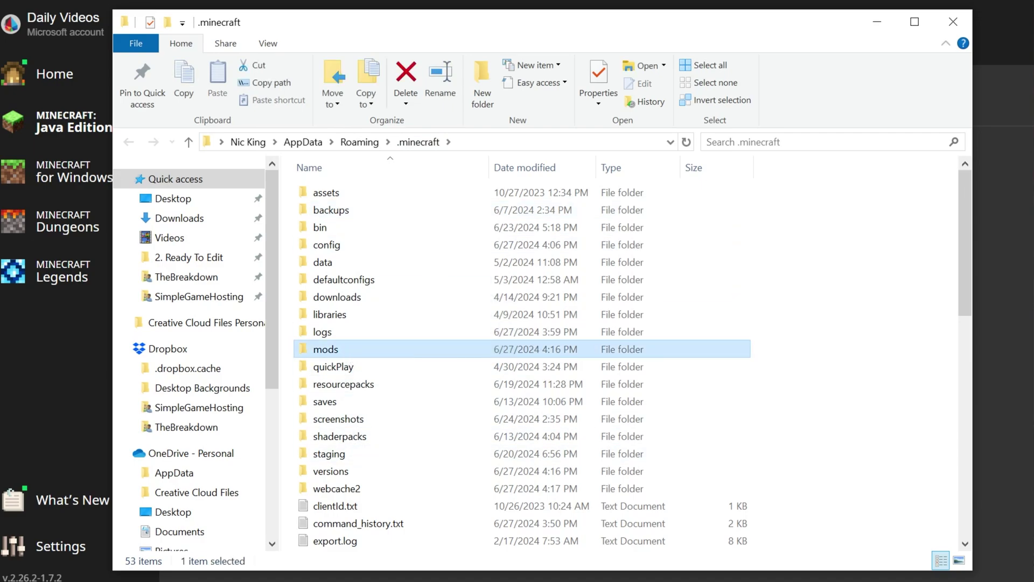
key(Delete)
Step: Create a new folder named mods in the .minecraft folder
right_click(291, 189)
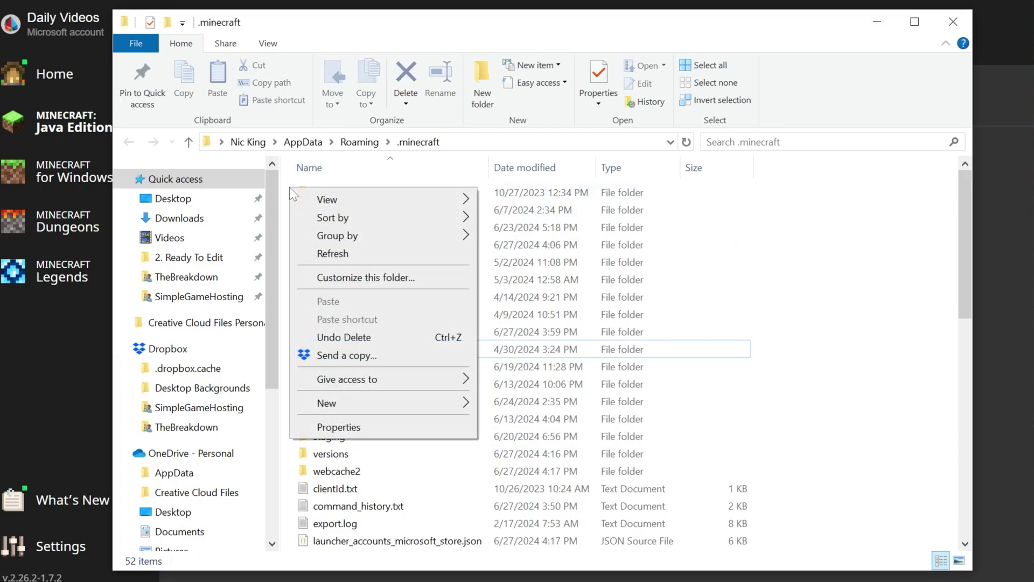
mouse_move(412, 405)
click(566, 405)
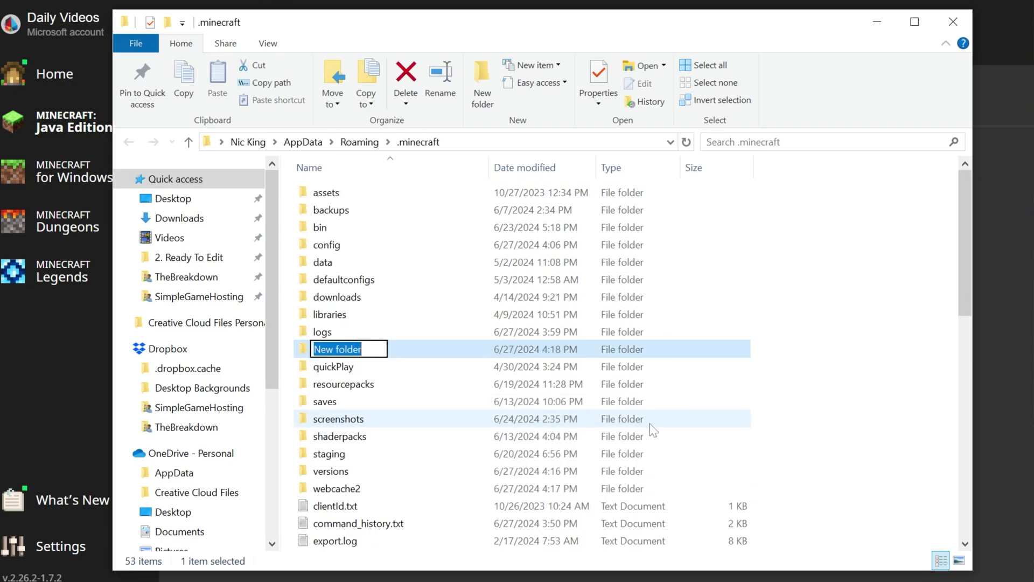
text(mods)
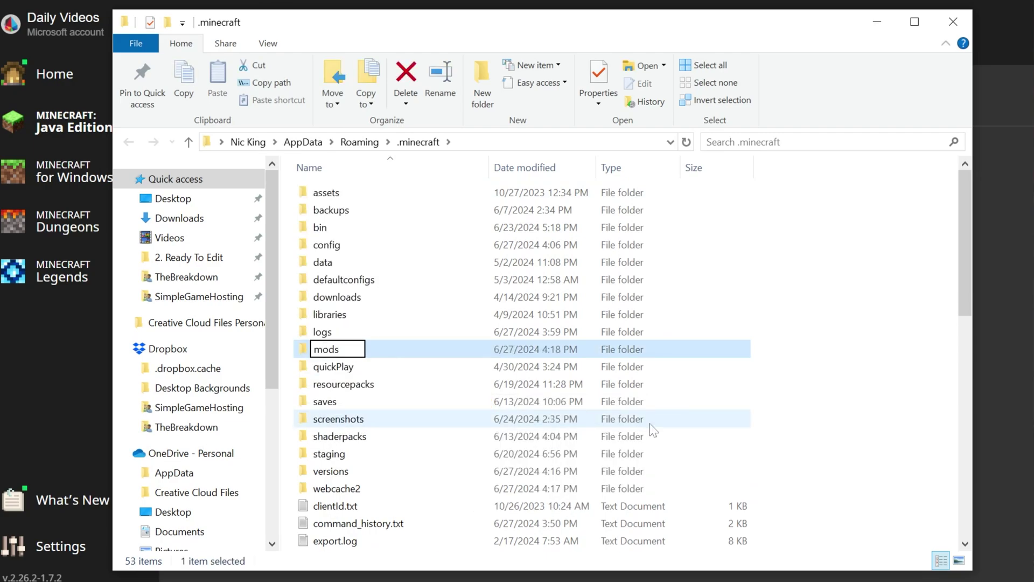
click(380, 351)
Step: Move the Xaero's Minimap and Fabric API jar files from the desktop into the mods folder and close its window
double_click(380, 351)
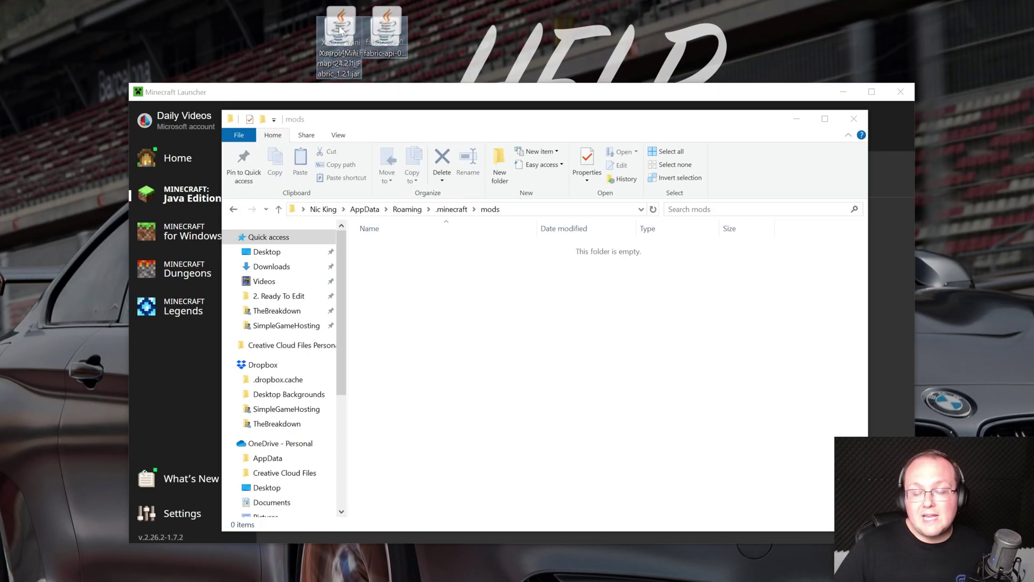
drag(339, 30, 571, 360)
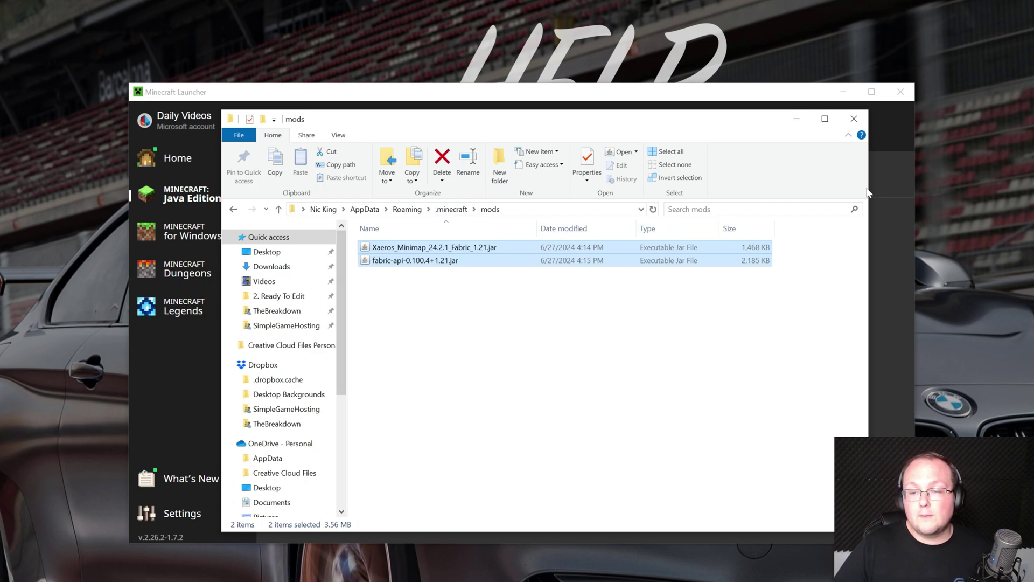
click(854, 119)
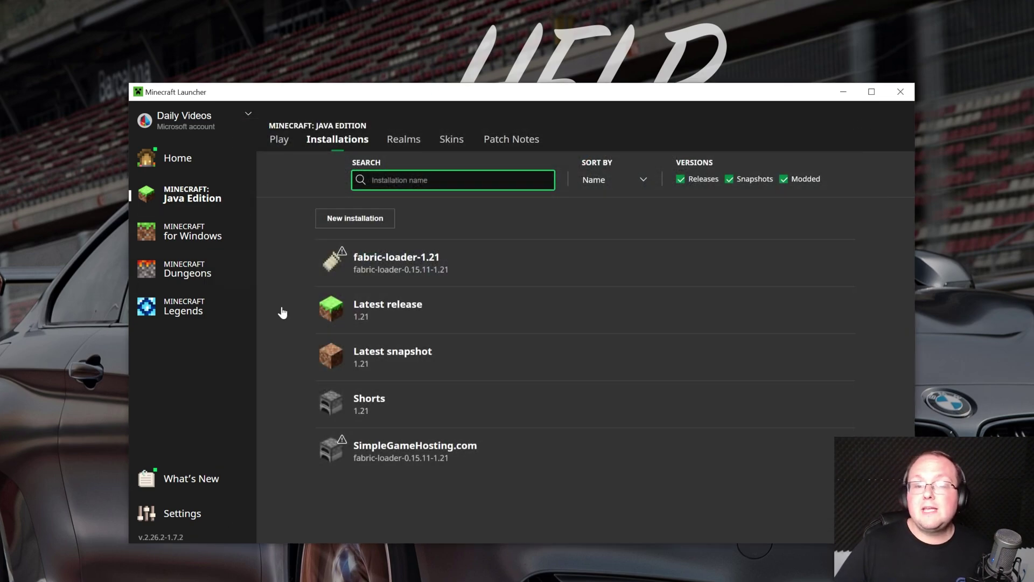
Step: Launch the SimpleGameHosting.com Fabric installation and accept the modified-installation warning
mouse_move(465, 277)
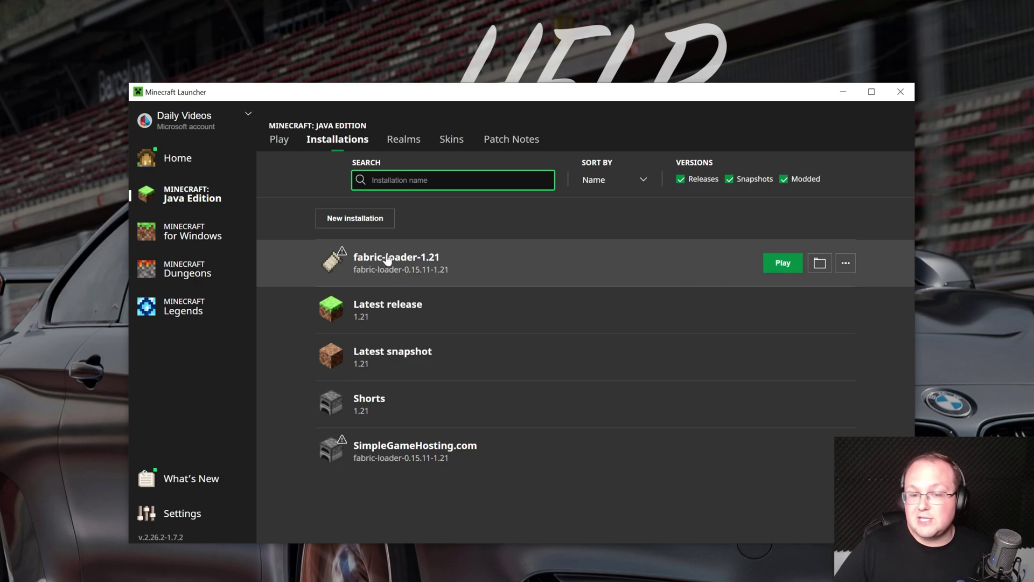
click(776, 451)
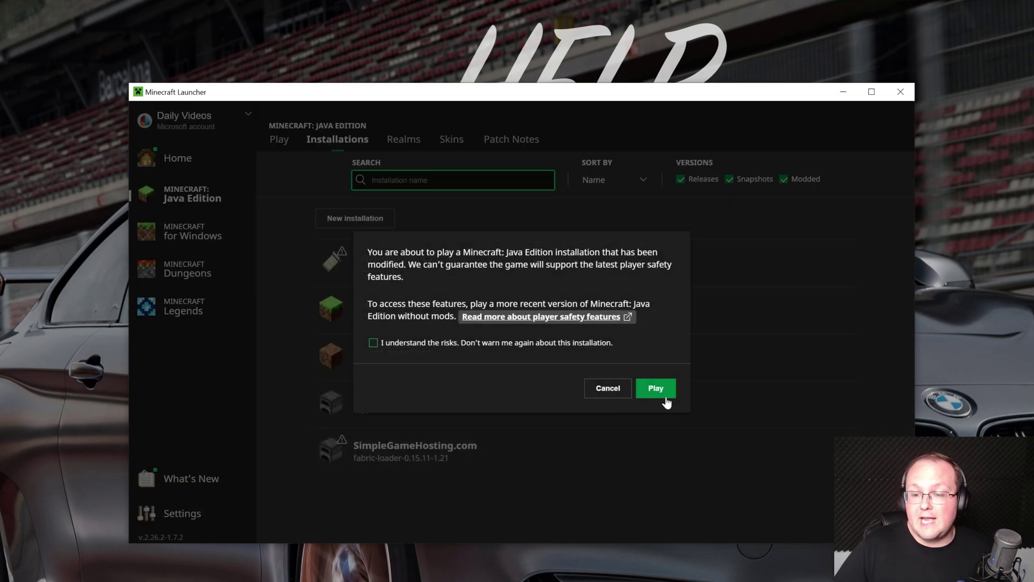
click(663, 396)
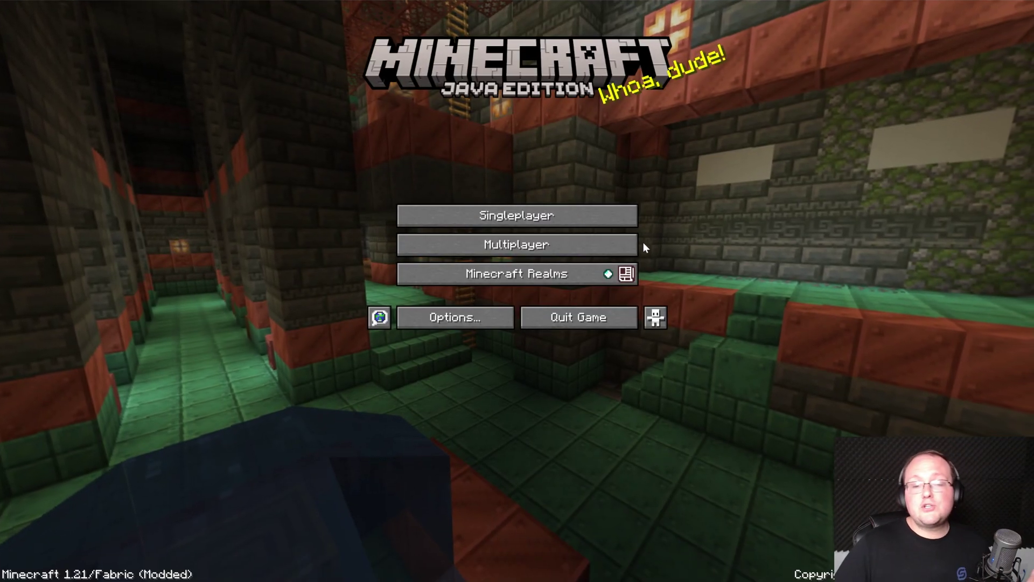
Step: Join the SimpleGameHosting.com multiplayer server, accepting the third-party online play caution, and walk forward in the world
click(621, 247)
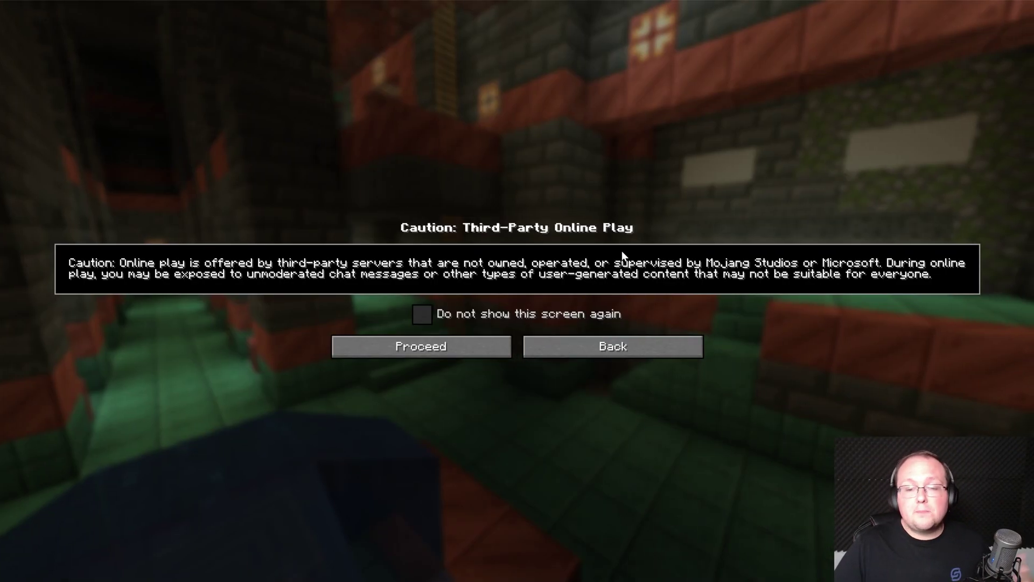
click(496, 345)
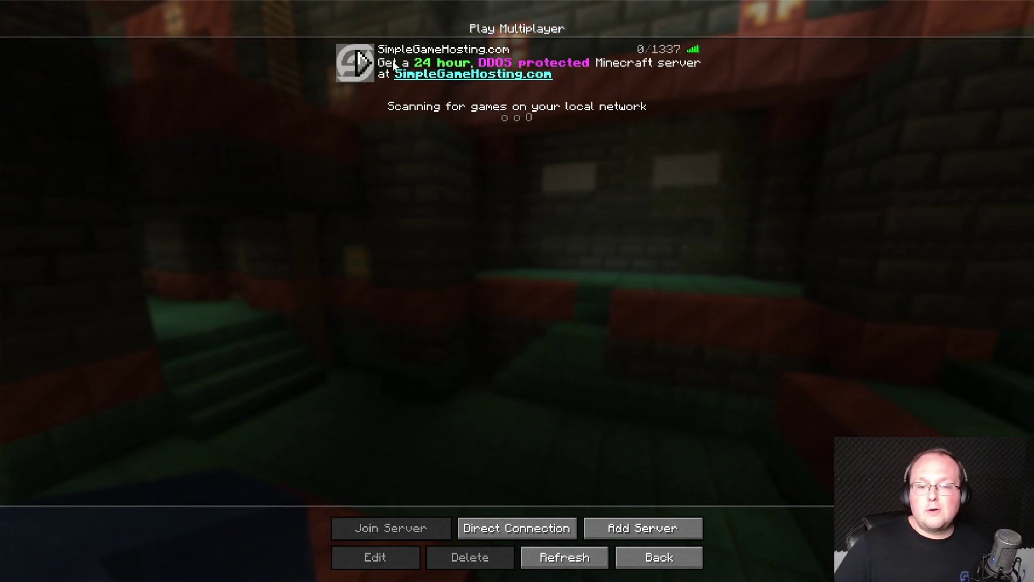
click(441, 80)
click(441, 79)
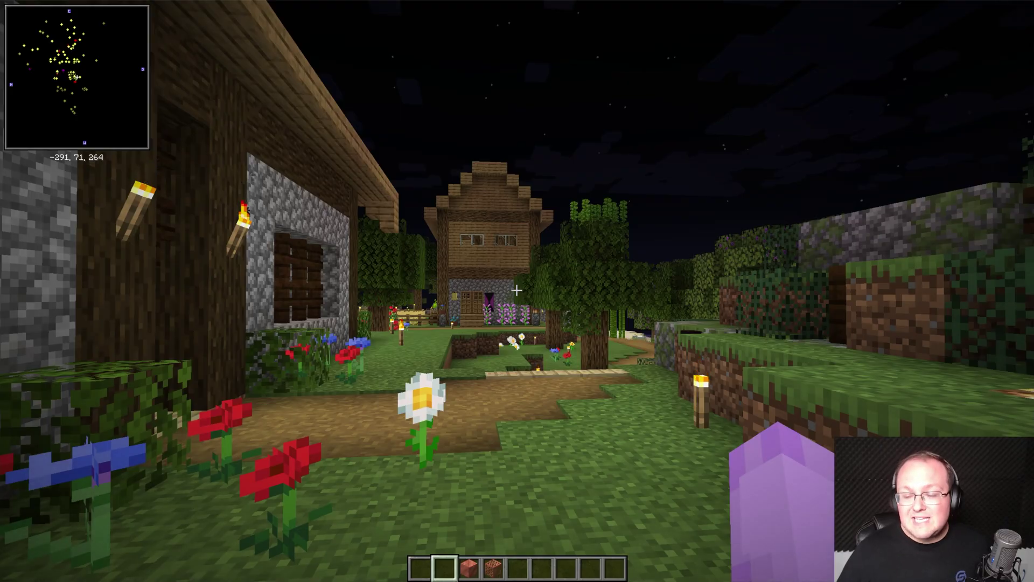
key(w)
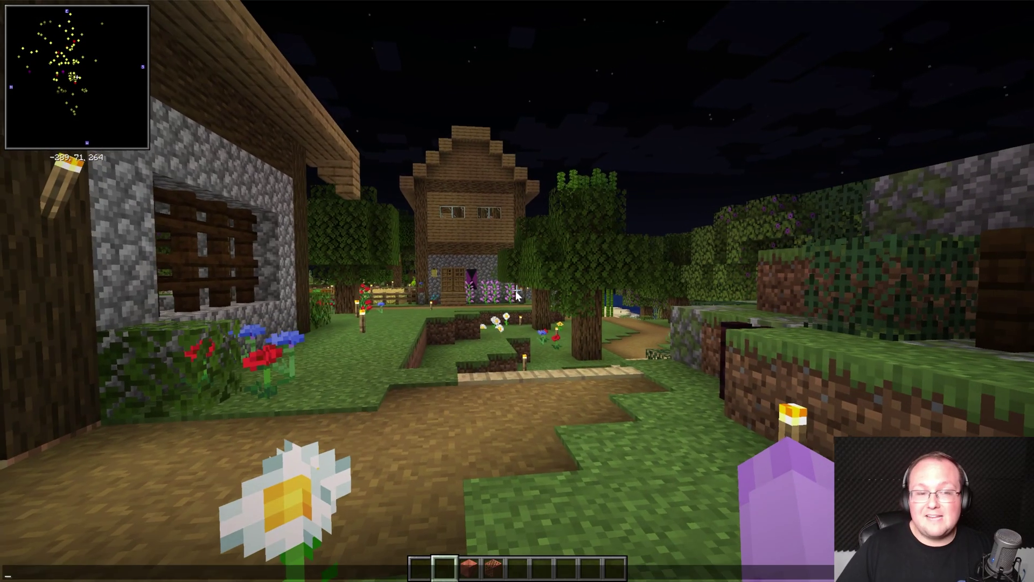
Step: Walk through the village past the tall wooden house to the path beside the fenced crop field
key(w)
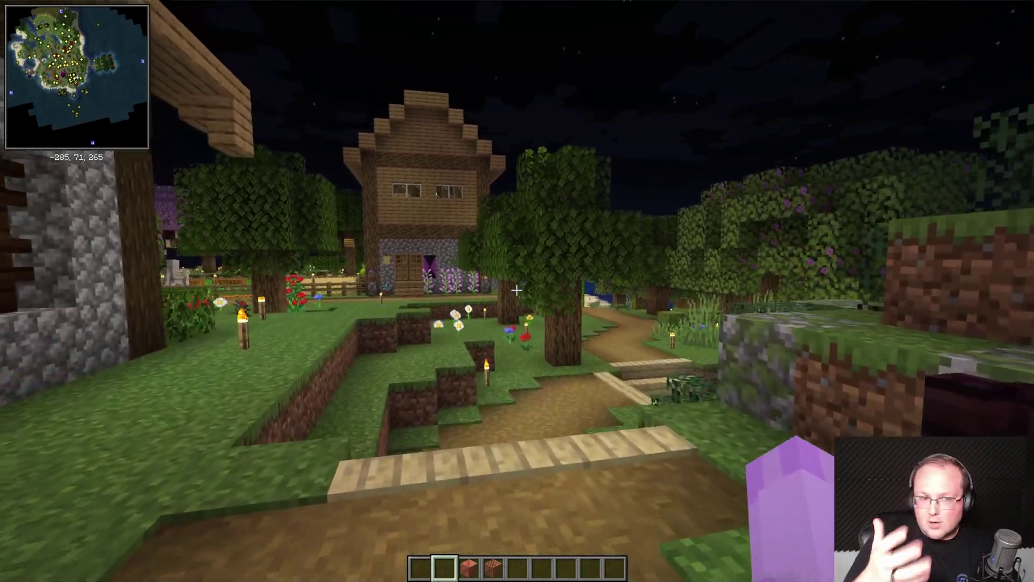
key(w)
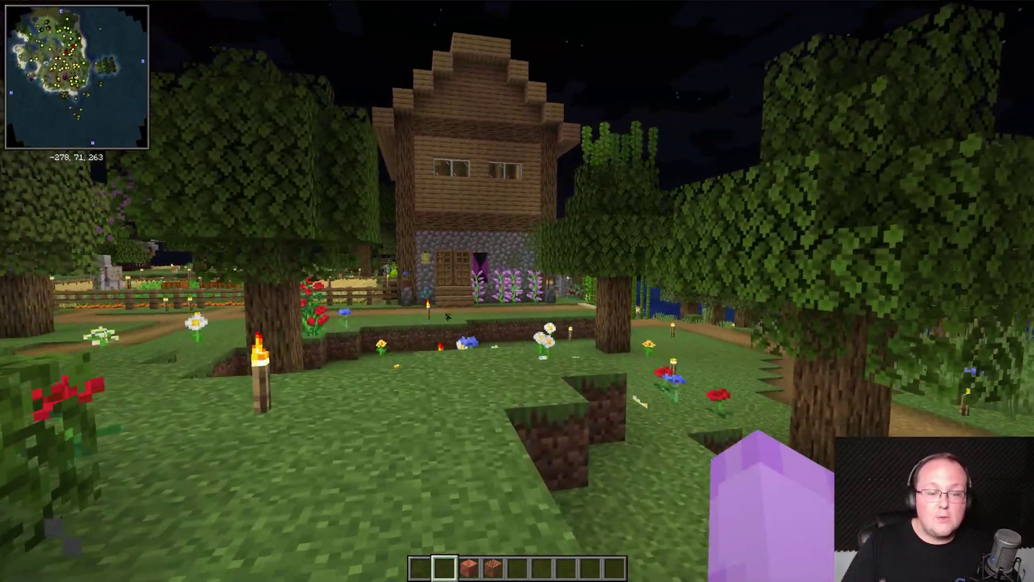
key(w)
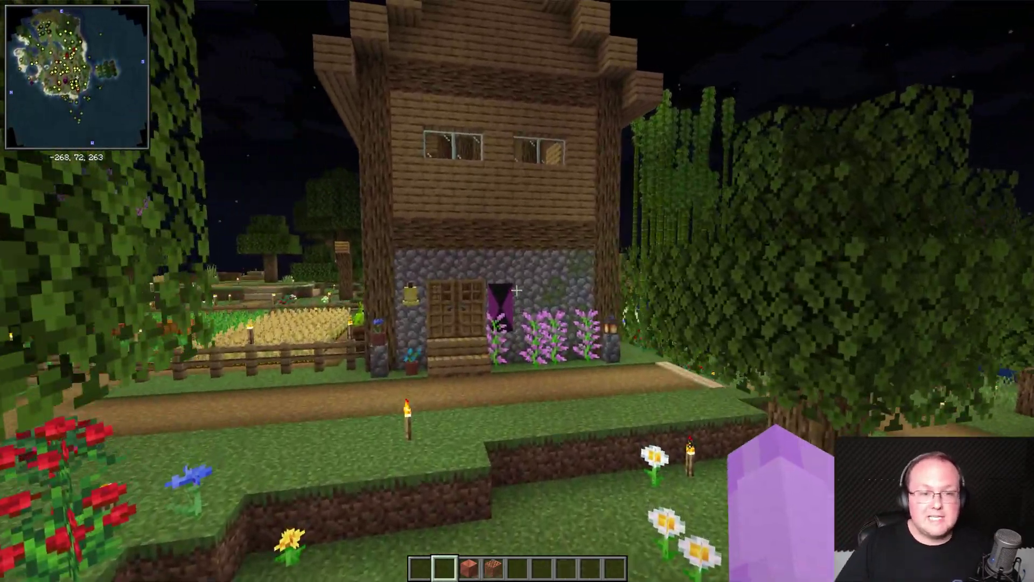
key(w)
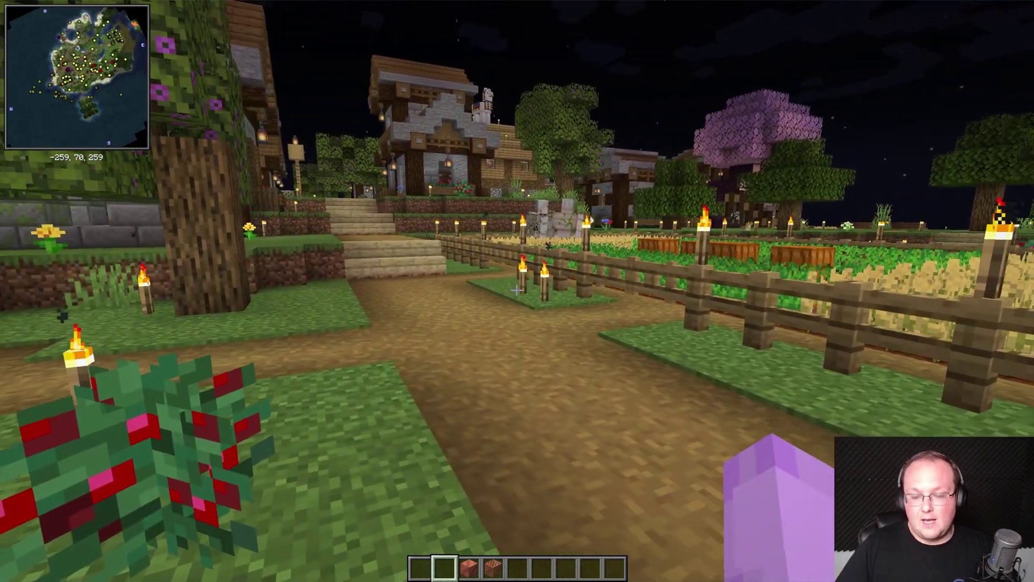
key(w)
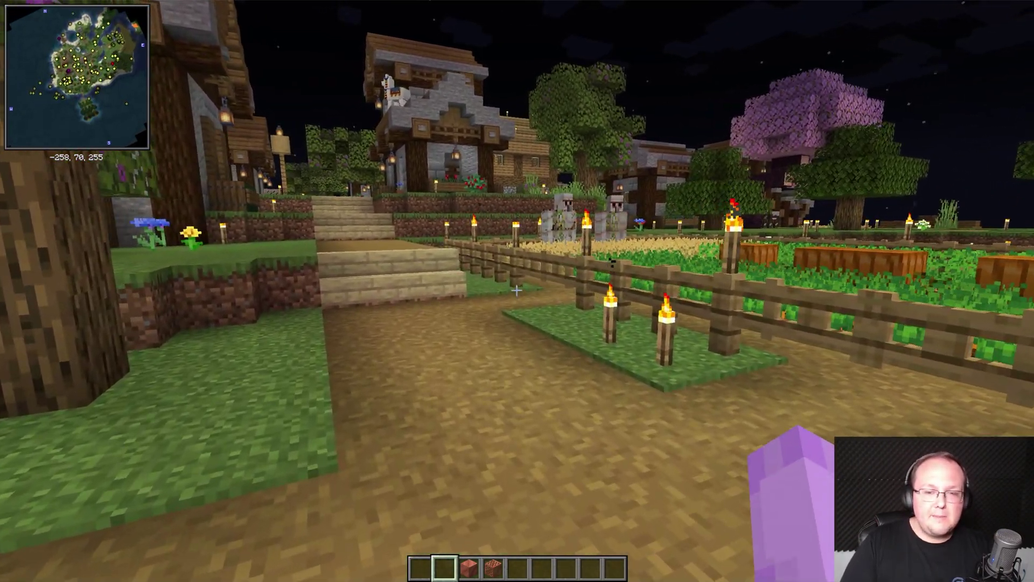
Step: Open the minimap settings and switch the minimap off and back on
key(y)
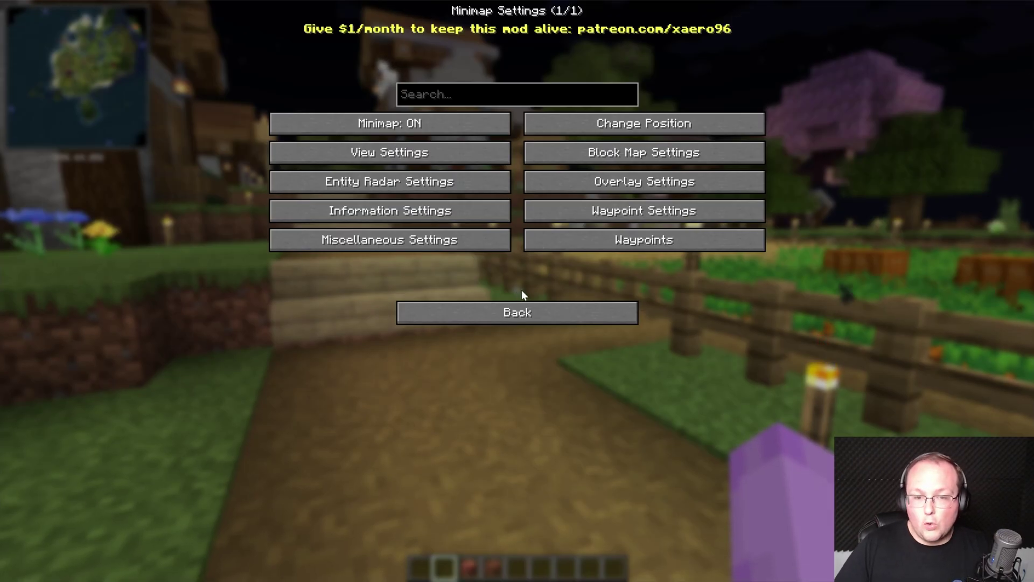
click(474, 116)
click(472, 119)
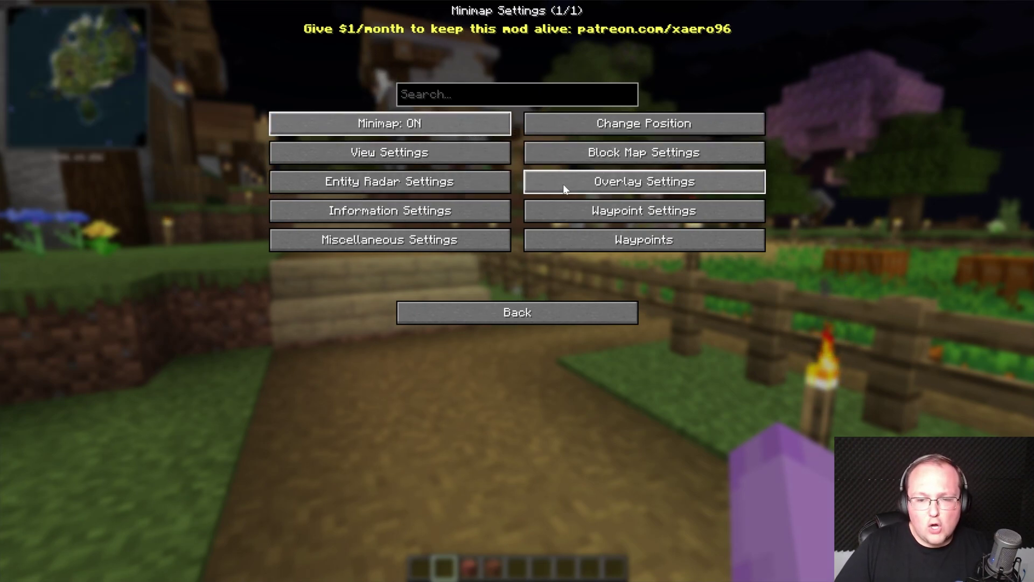
Step: Add a waypoint named Spawn at the current position in the Default set and return to the game
click(588, 240)
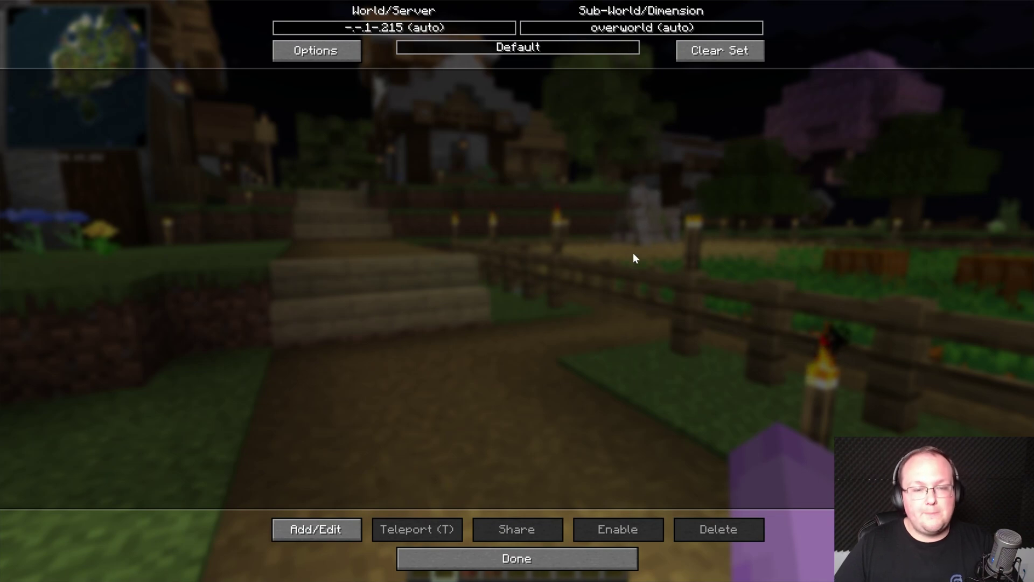
click(316, 529)
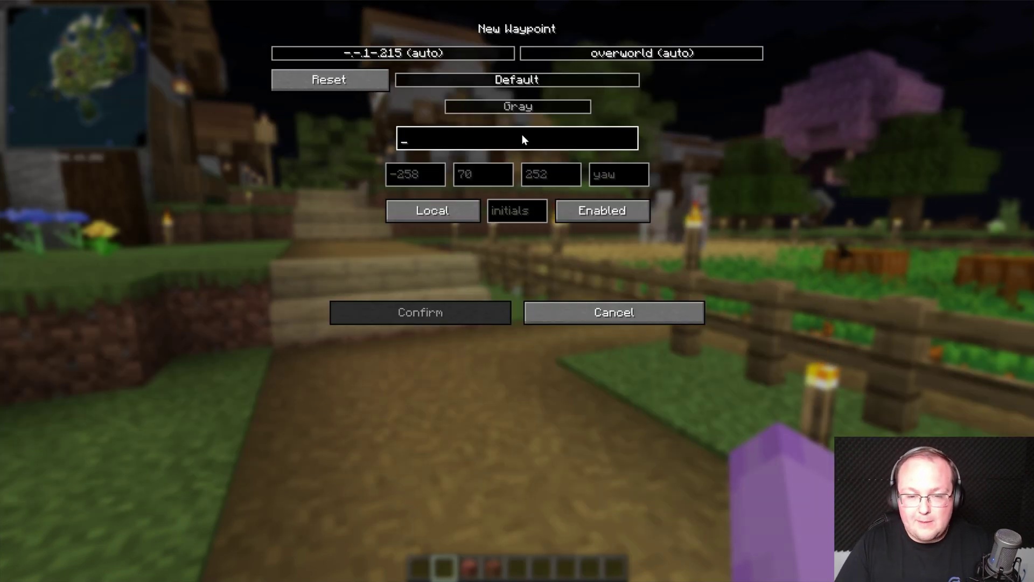
text(Spawn)
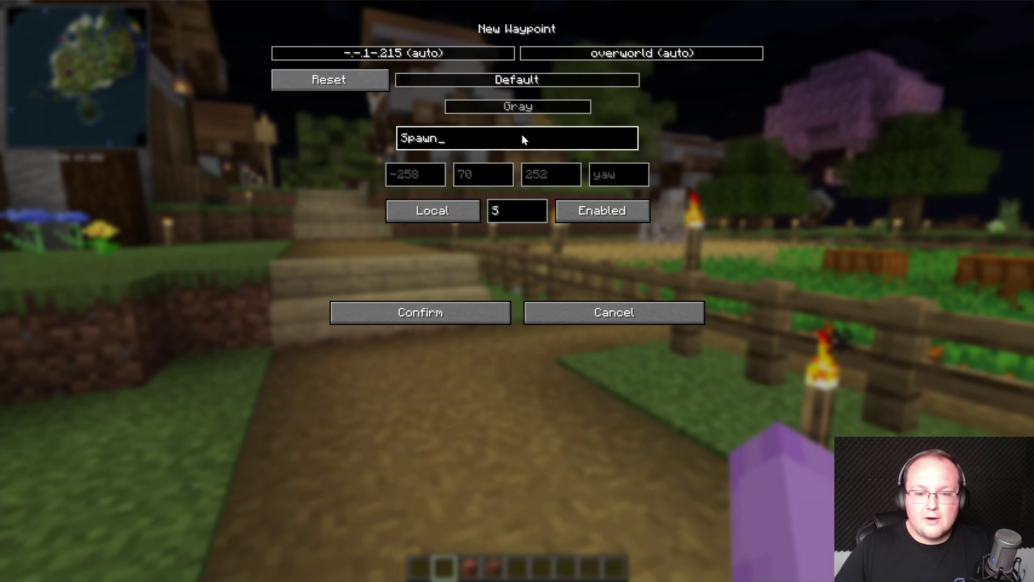
click(443, 321)
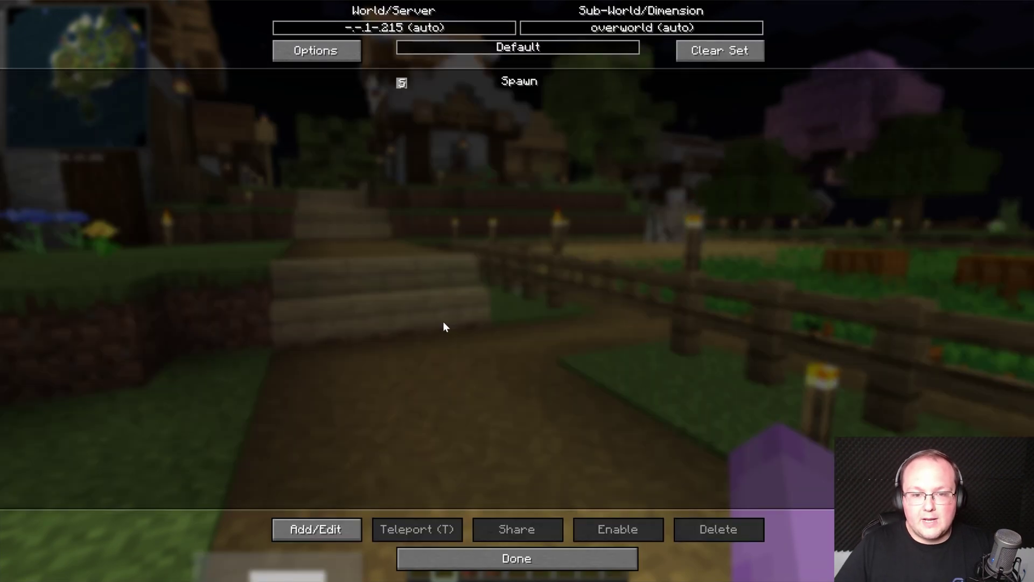
click(521, 561)
key(Escape)
Step: Walk away from the Spawn waypoint toward the village stairs and teleport back to it from the waypoint list
key(w)
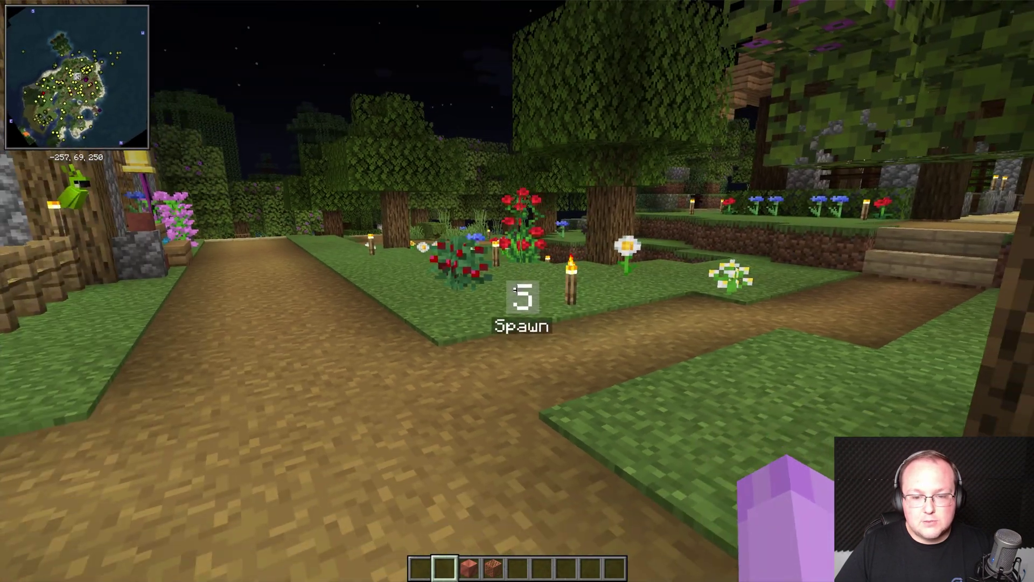
key(w)
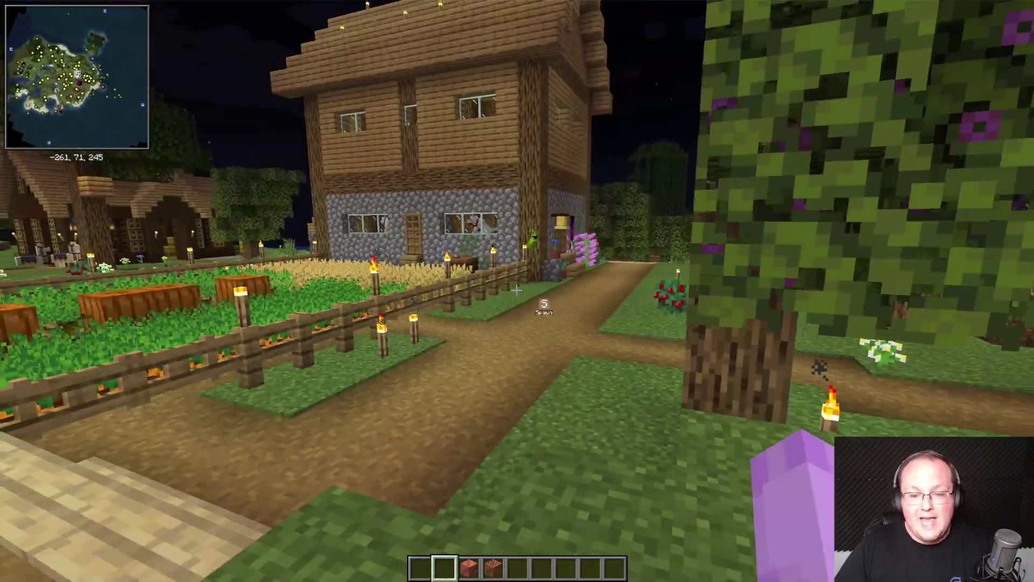
key(w)
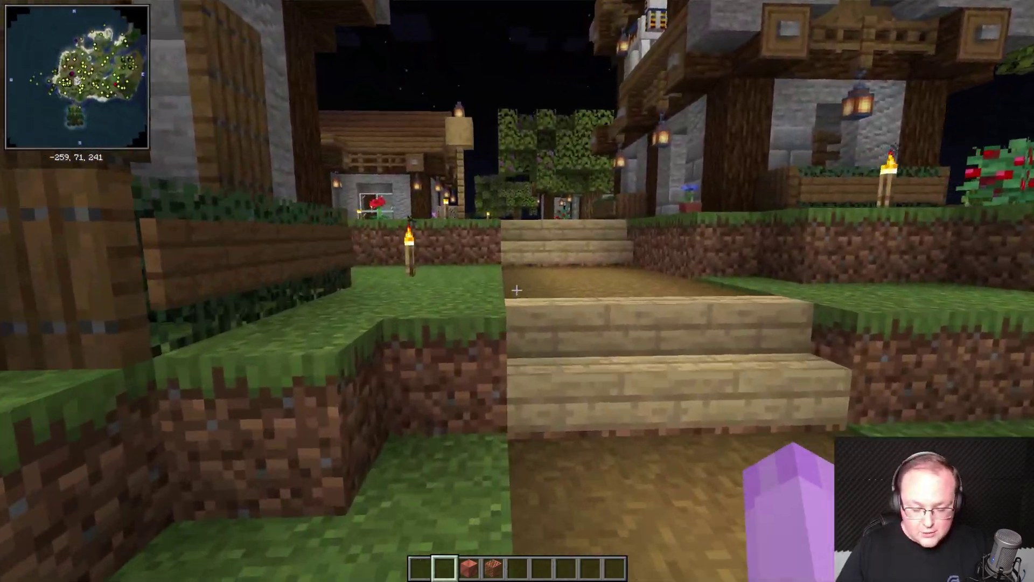
key(u)
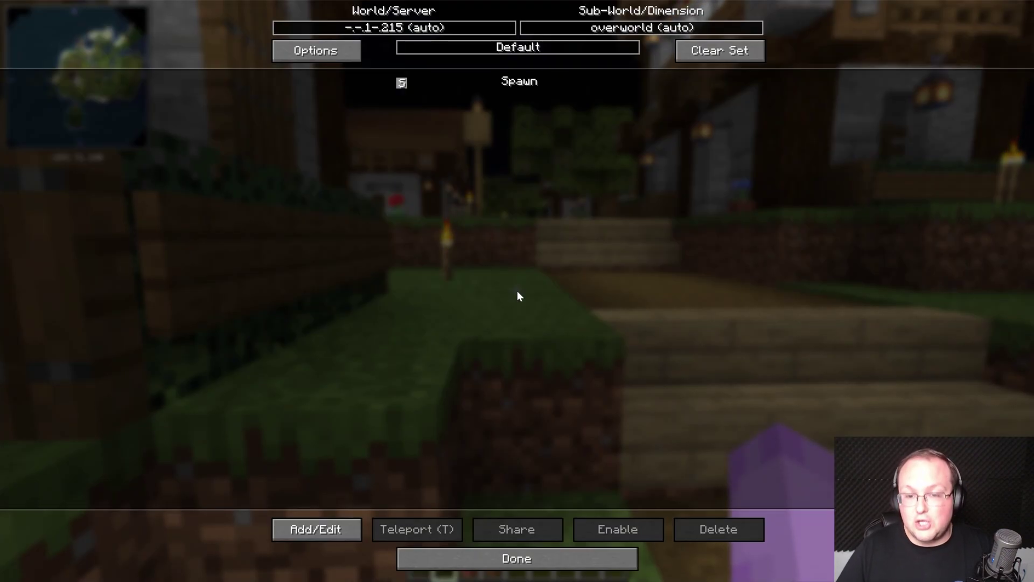
click(538, 82)
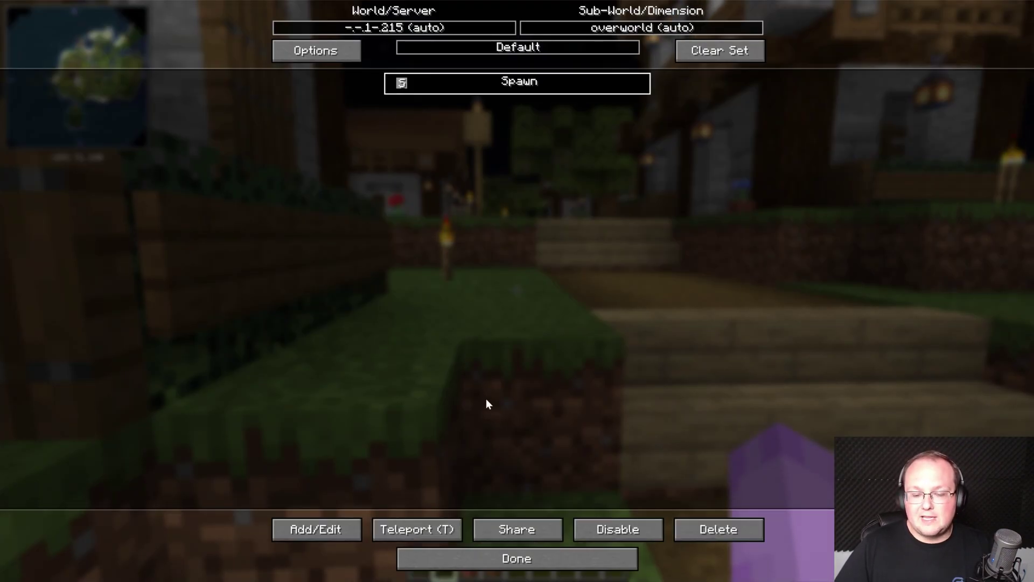
click(439, 525)
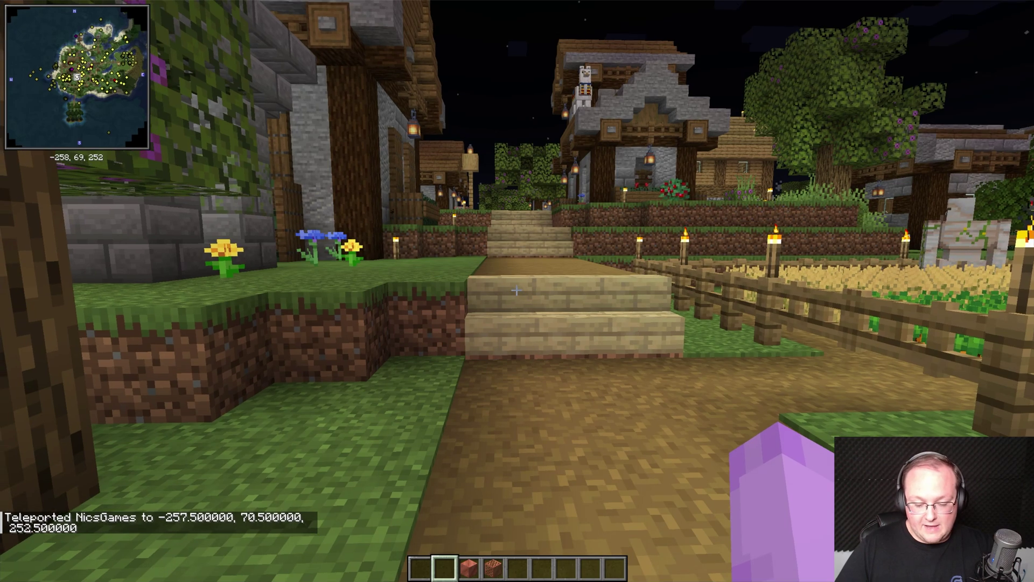
Step: Disable the Spawn waypoint in the waypoint list and look for its marker in the world
key(u)
click(519, 86)
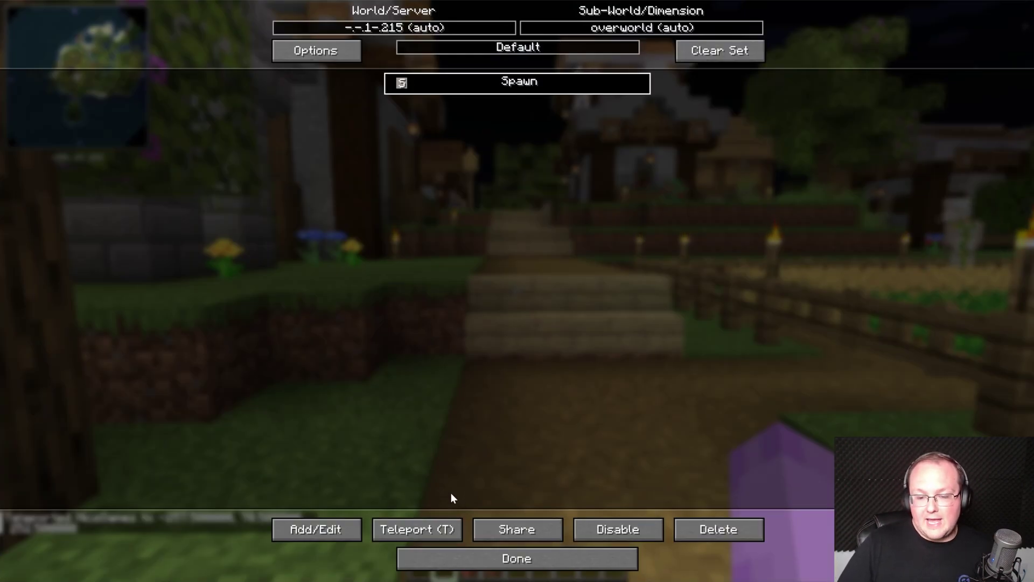
click(650, 531)
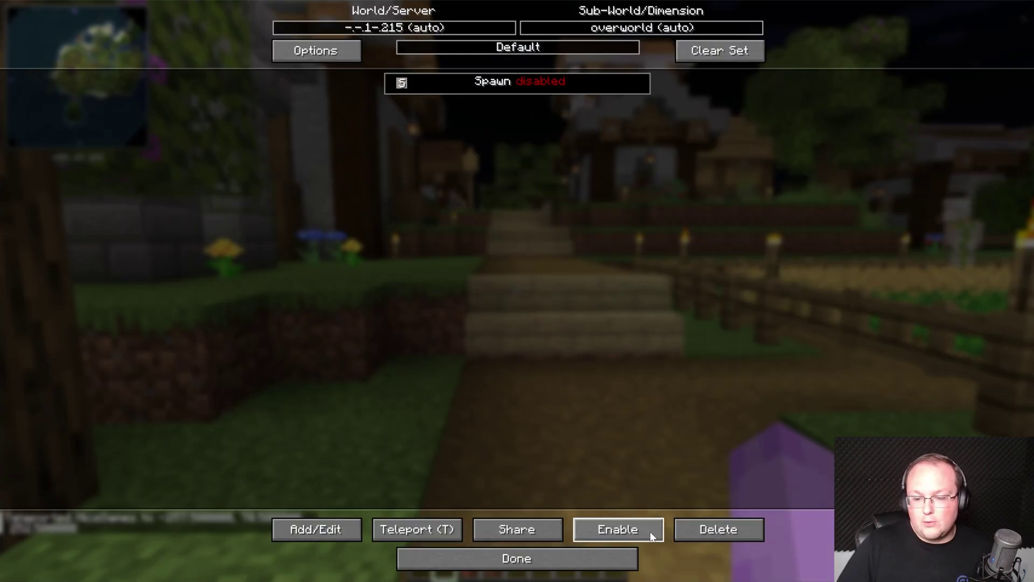
key(Escape)
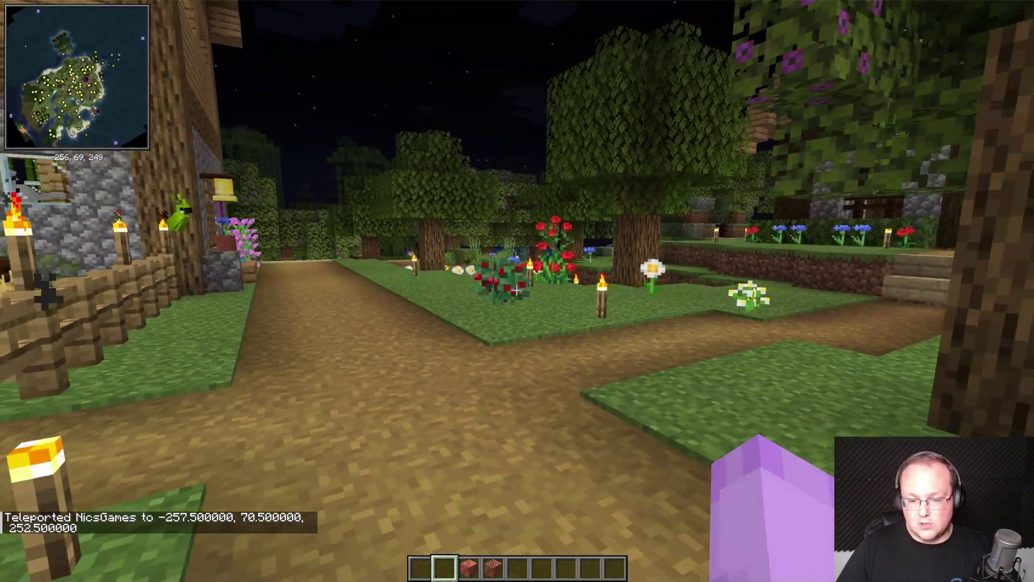
Step: Enable the Spawn waypoint again and step aside in the world to view its marker
key(u)
click(634, 81)
click(624, 525)
key(Escape)
key(d)
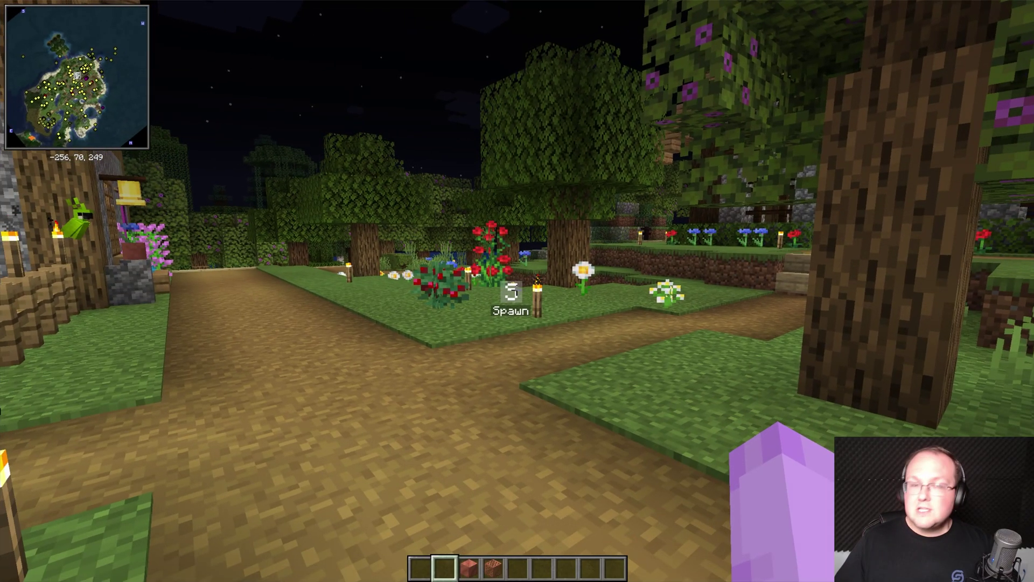